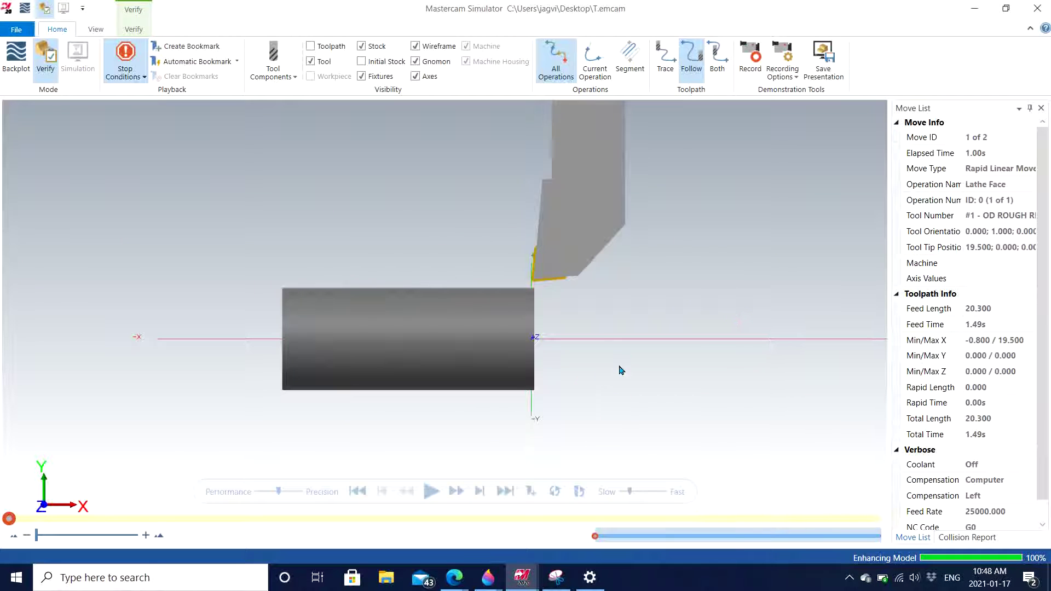
Play the Lathe Face simulation and inspect the faced bar in Isometric (WCS) view
left_click(431, 492)
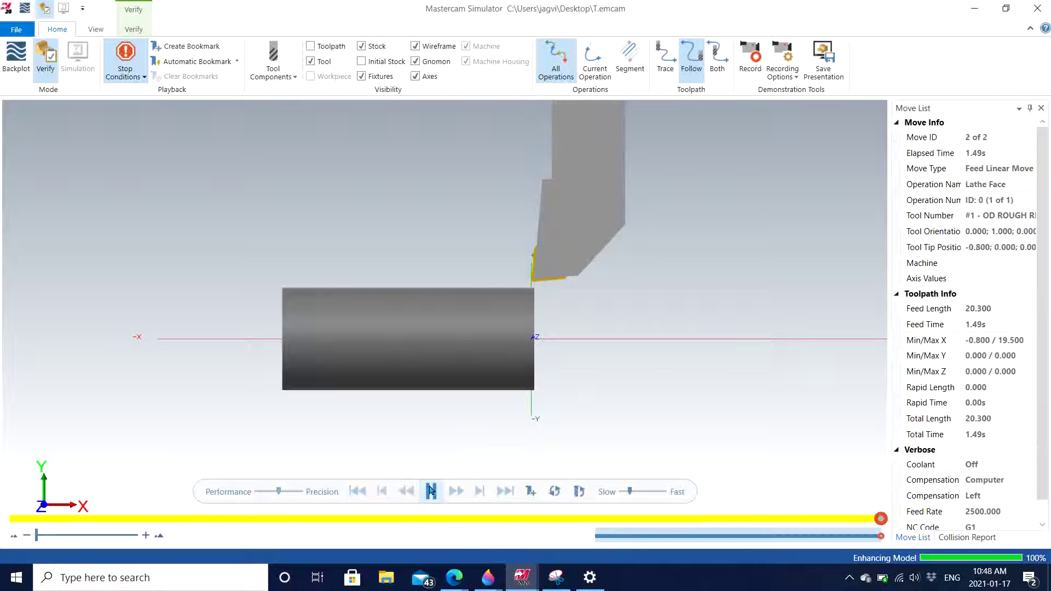
scroll(601, 346, "up", 3)
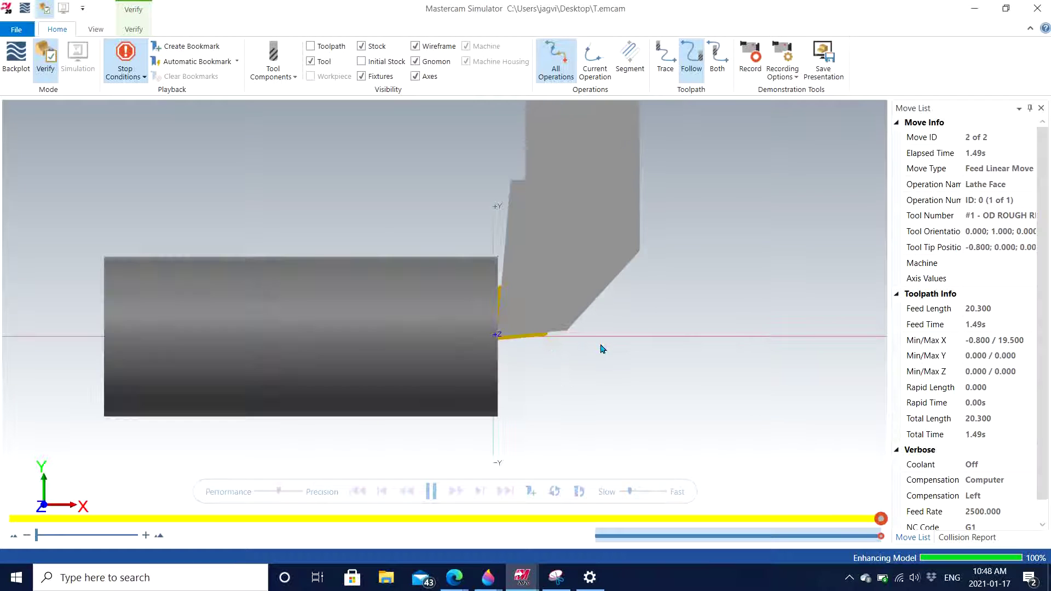
right_click(368, 226)
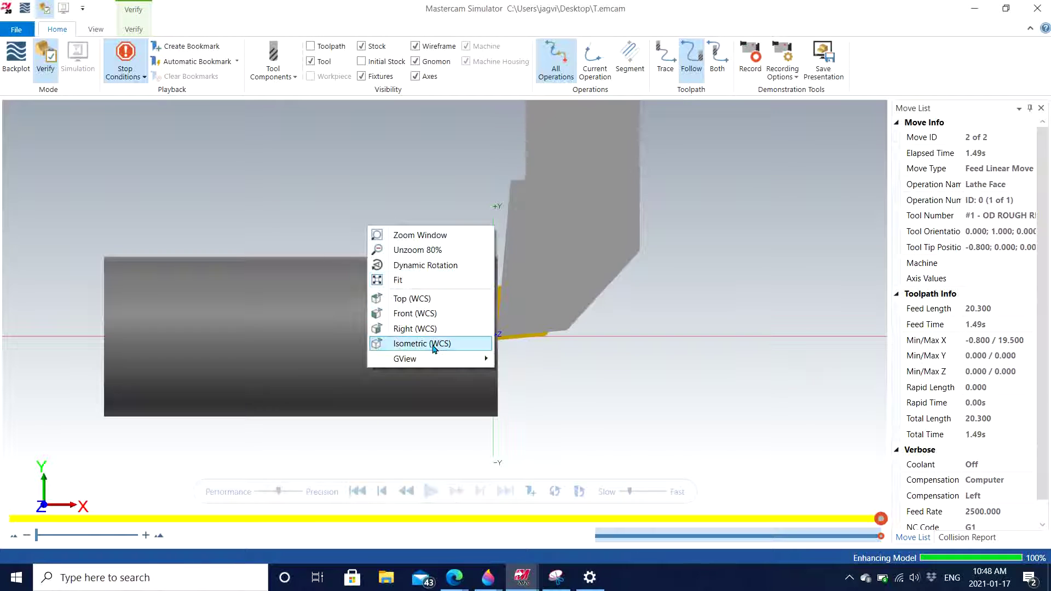
left_click(434, 345)
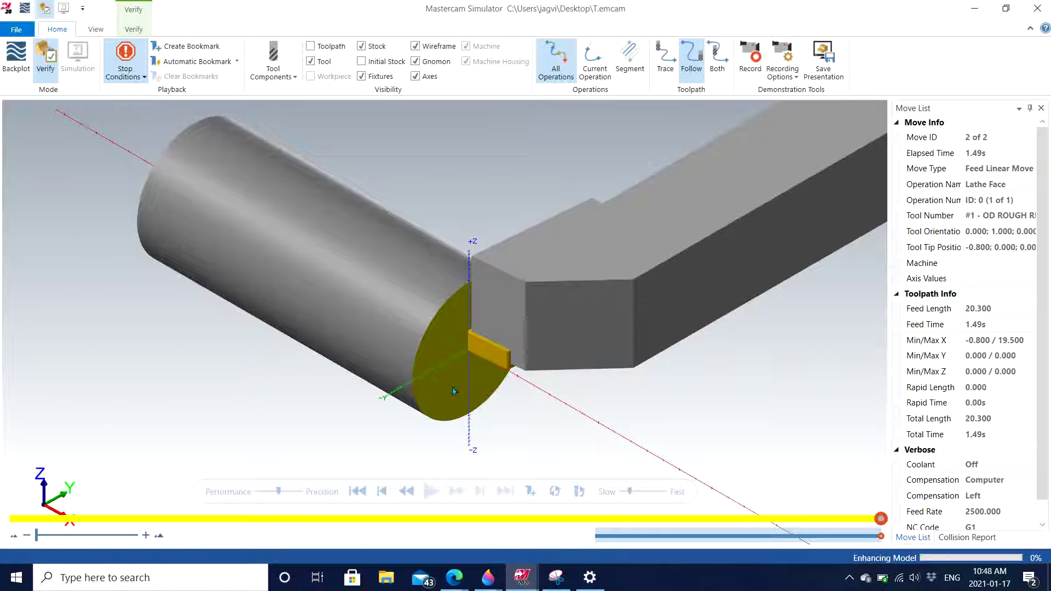
Close the simulator and show the part profile in Top (WCS) view
left_click(1037, 12)
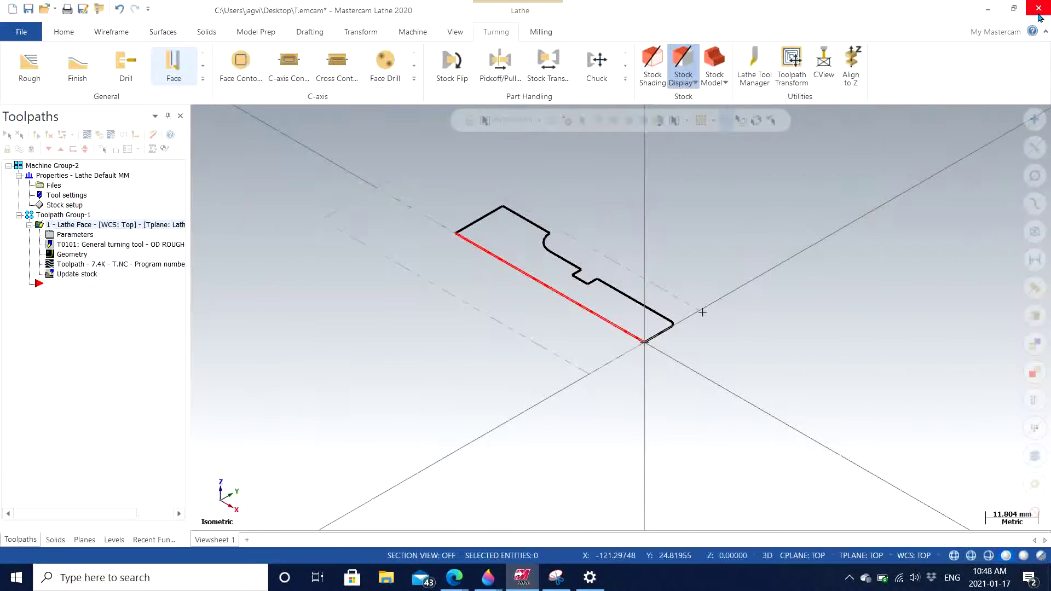
right_click(427, 216)
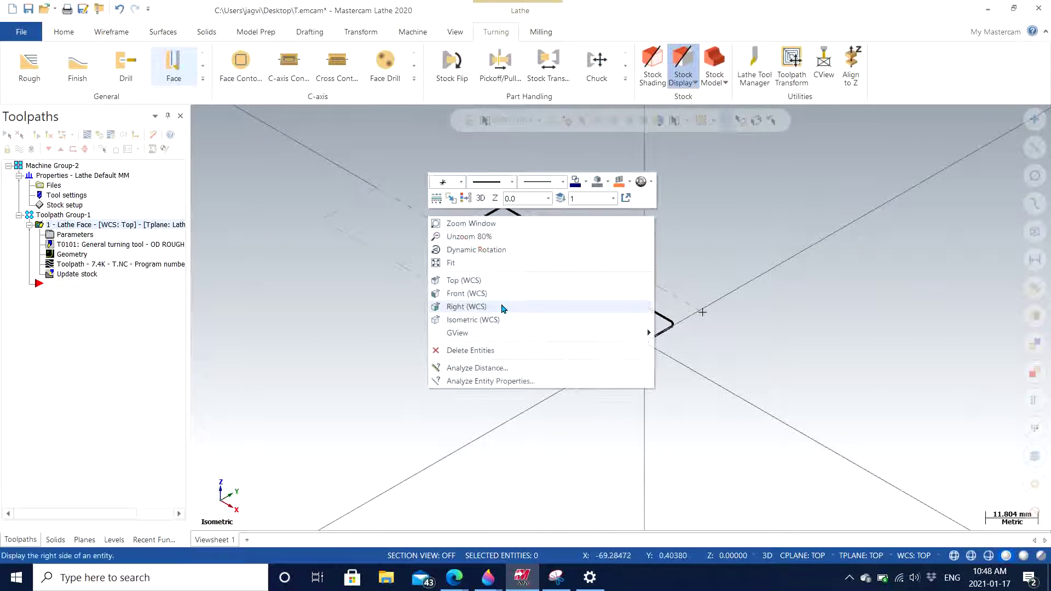
left_click(506, 281)
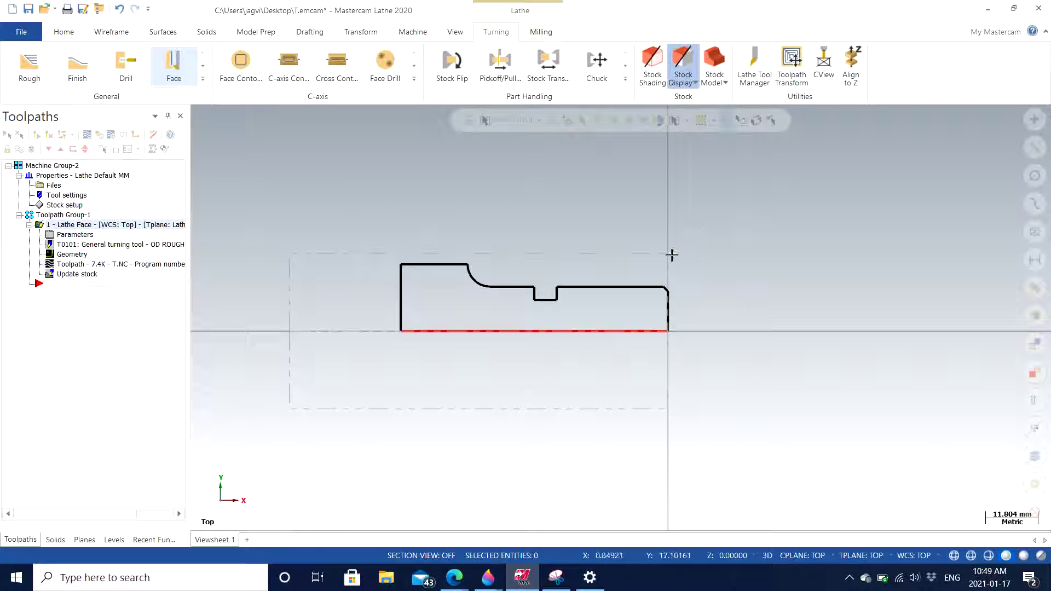
Zoom the view in on the stepped part profile
scroll(673, 258, "up", 1)
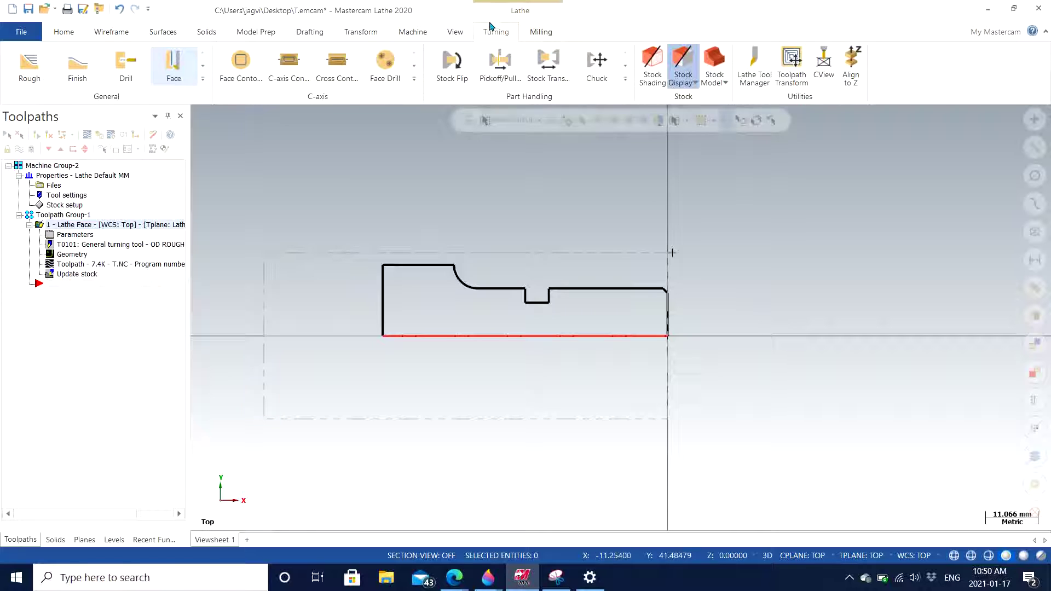
Start a Lathe Rough toolpath and chain the profile from the chamfer, reversed, to the top-left edge
left_click(29, 78)
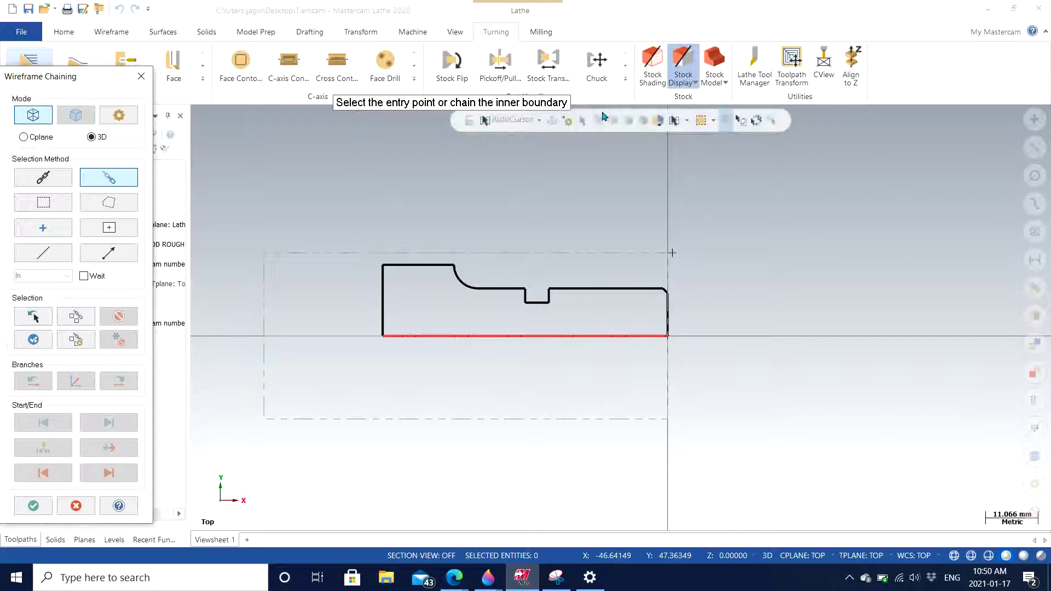
scroll(687, 237, "up", 1)
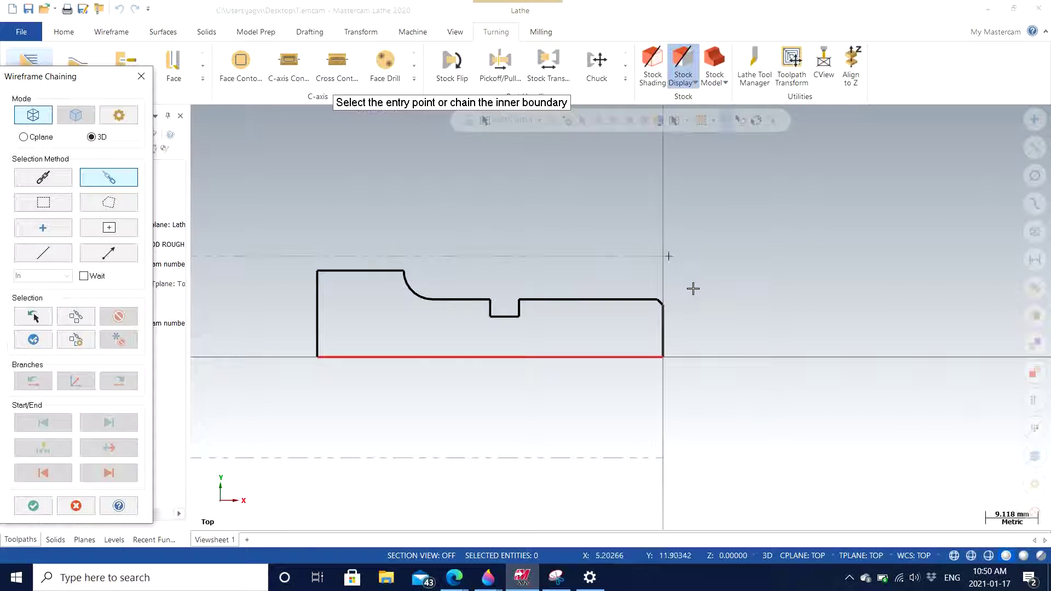
scroll(692, 297, "up", 4)
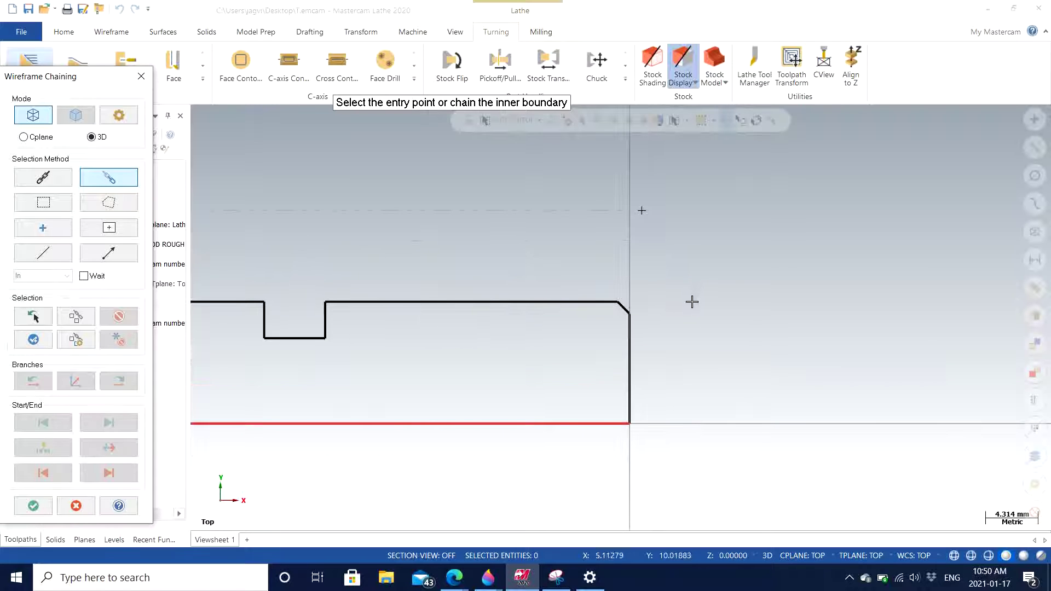
left_click(623, 305)
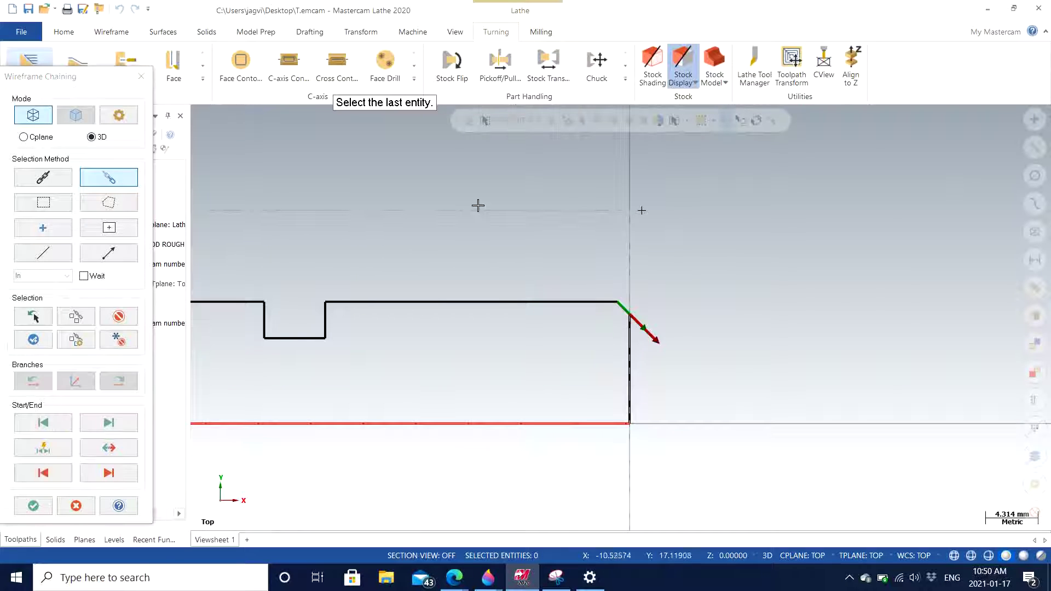
scroll(476, 206, "down", 2)
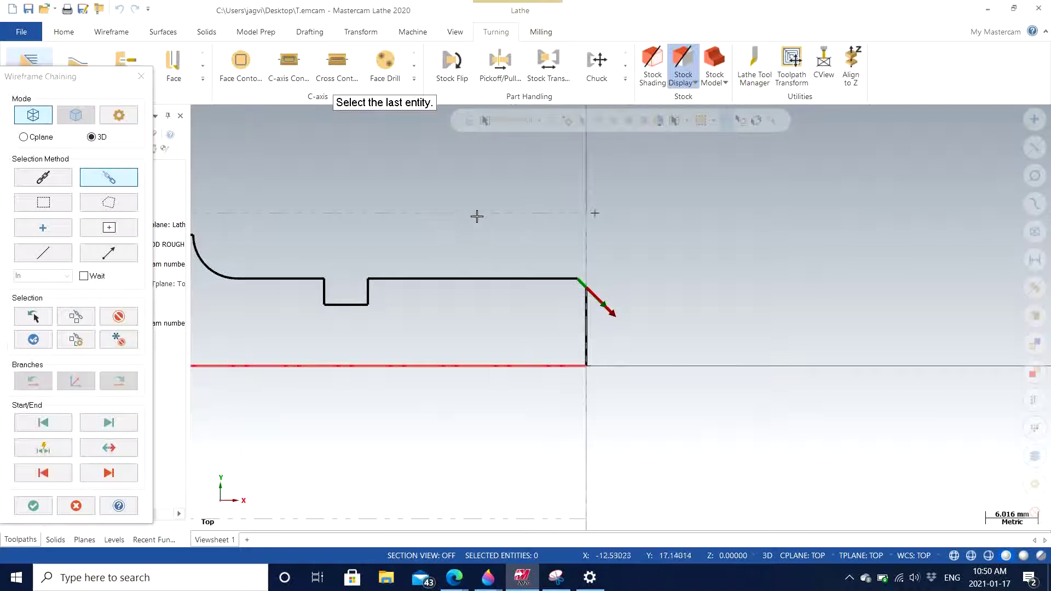
scroll(477, 216, "down", 2)
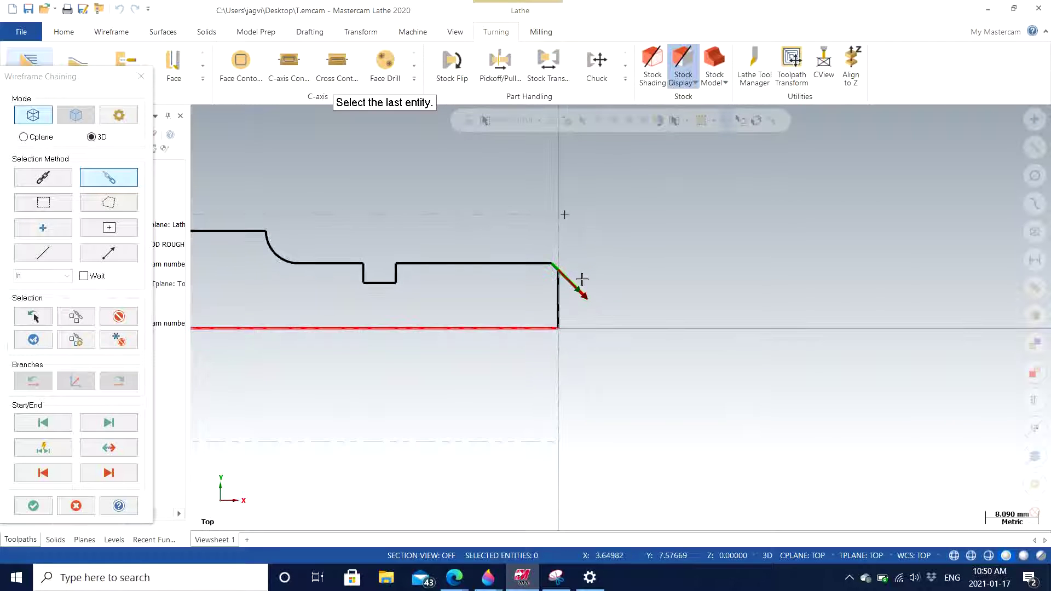
scroll(577, 279, "up", 3)
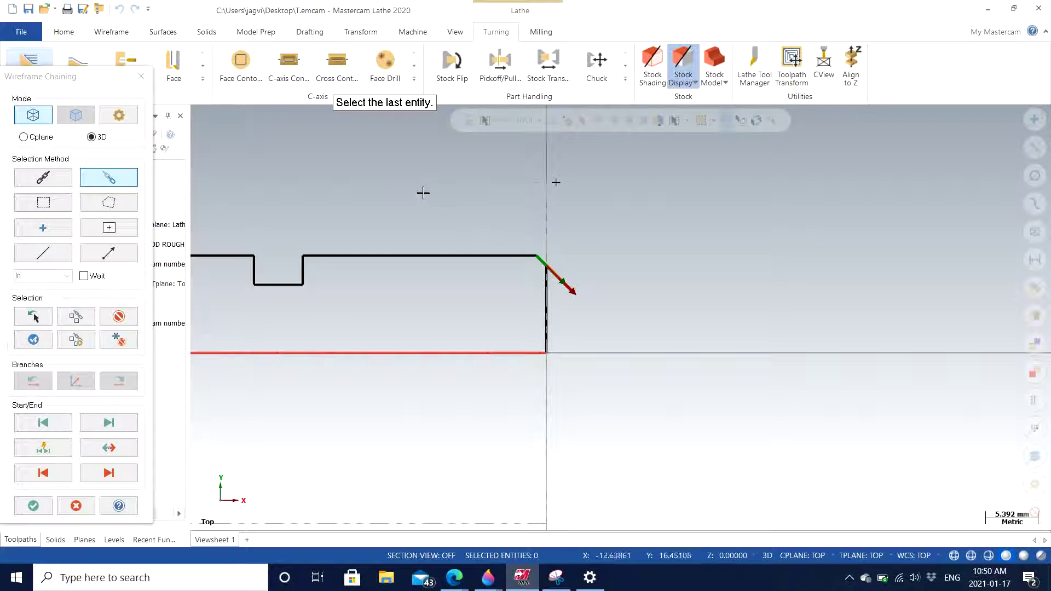
scroll(423, 193, "down", 3)
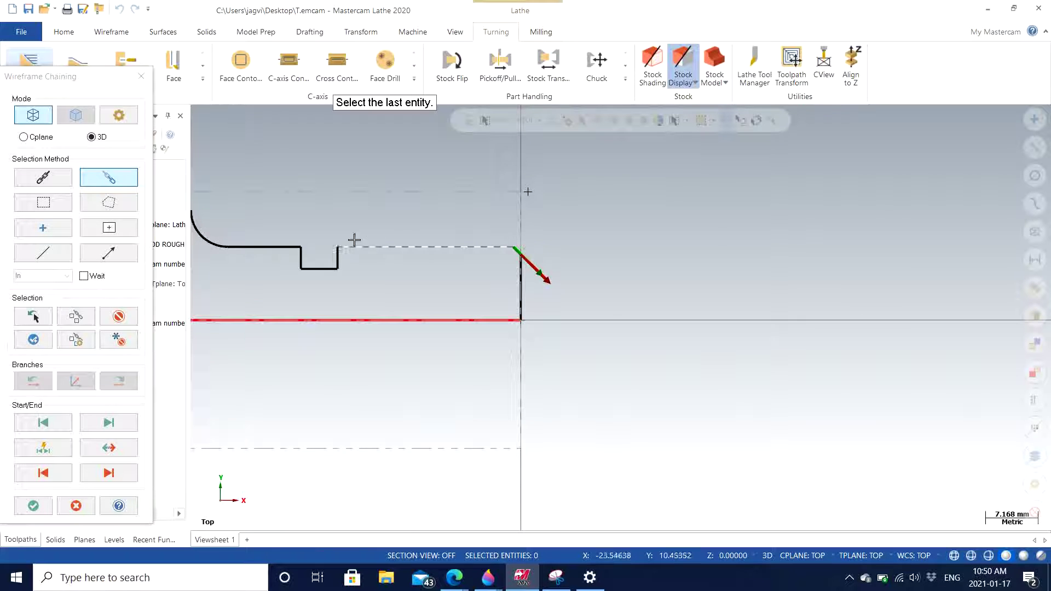
scroll(309, 253, "down", 8)
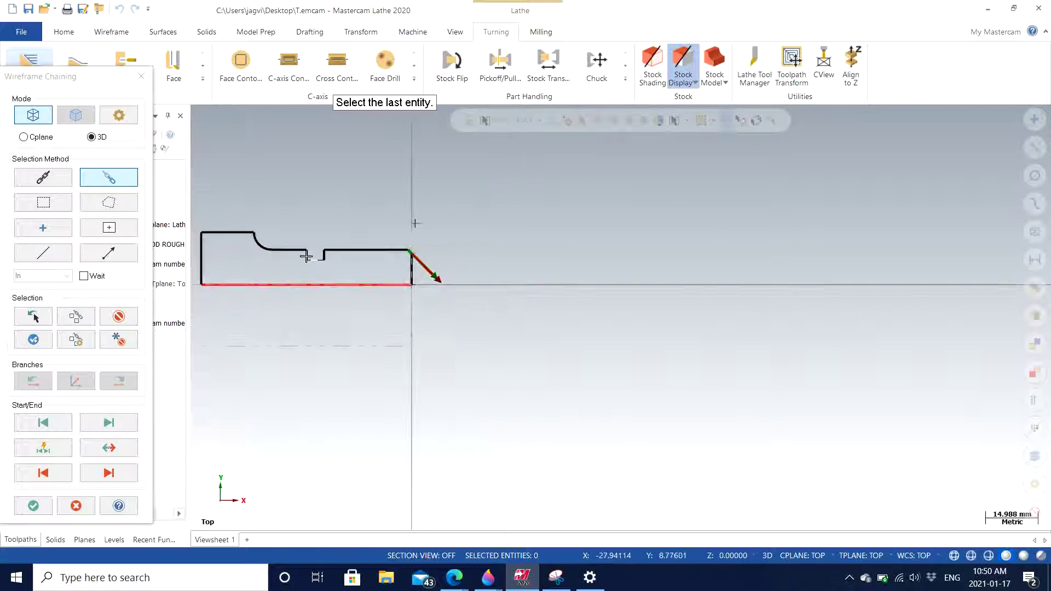
scroll(210, 240, "up", 5)
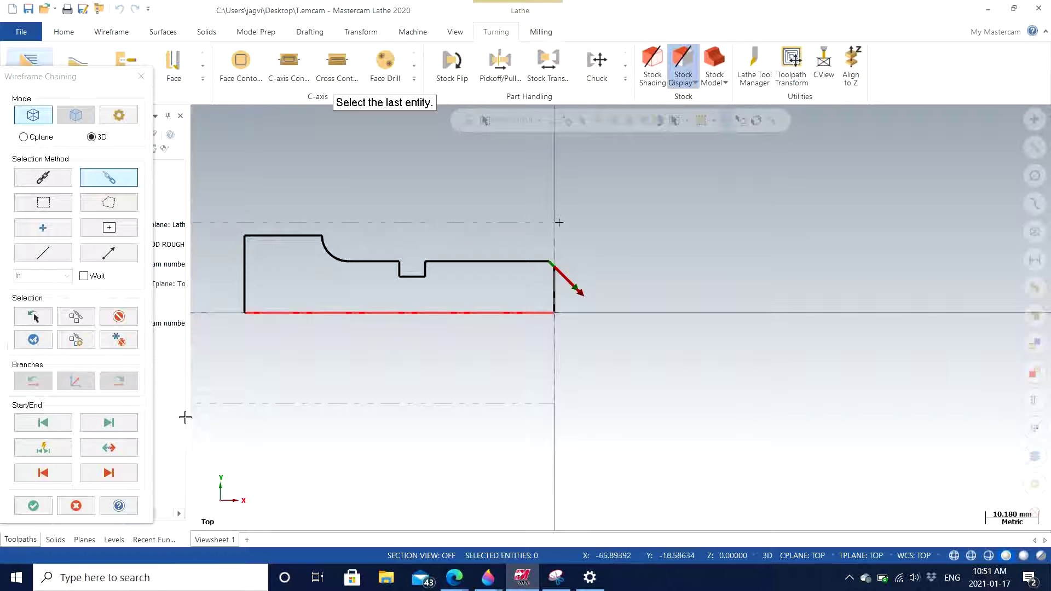
left_click(121, 447)
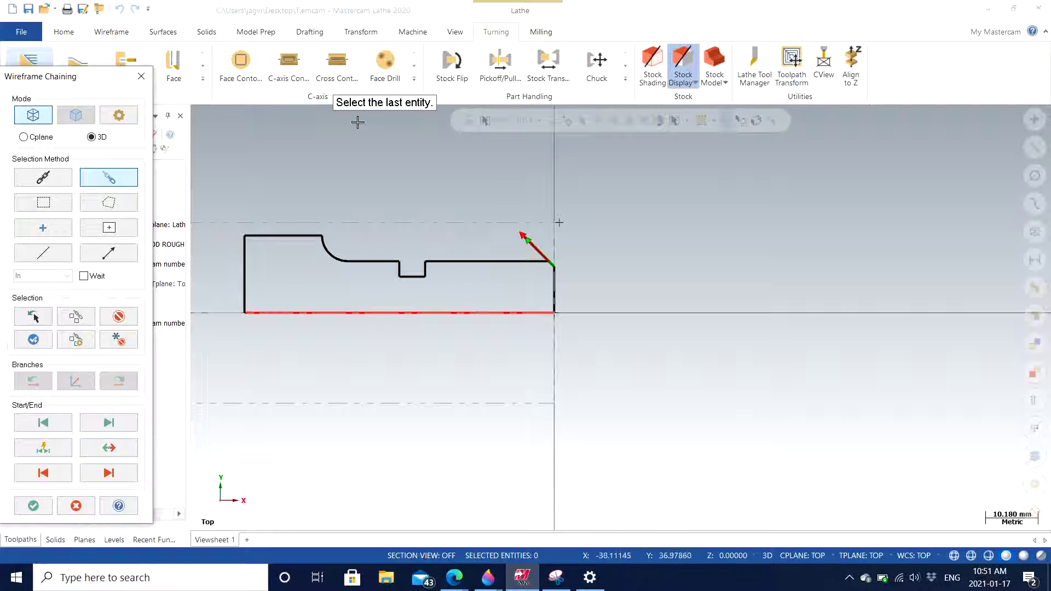
left_click(282, 236)
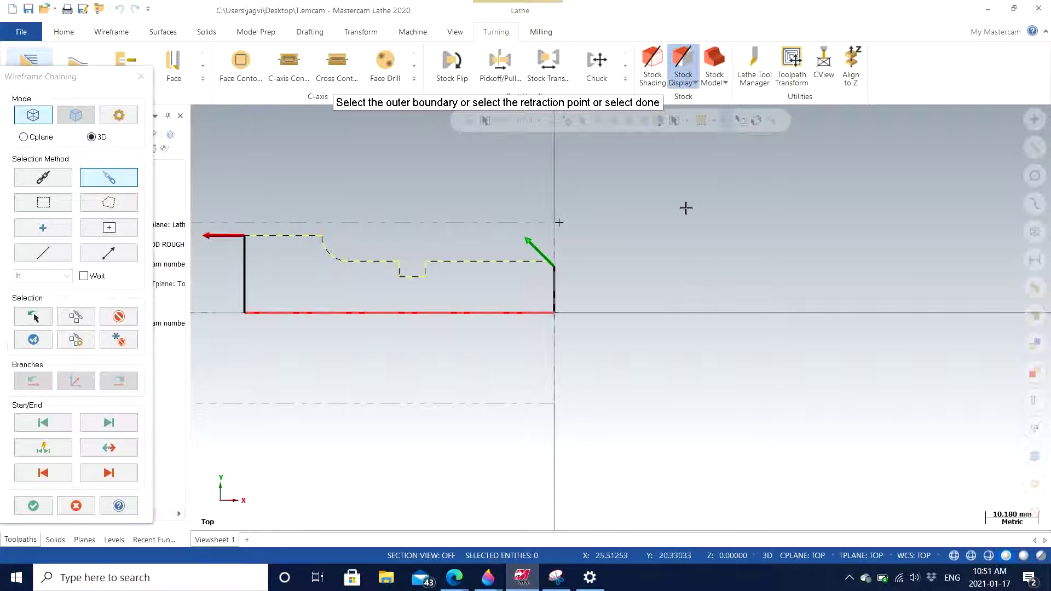
scroll(211, 223, "up", 2)
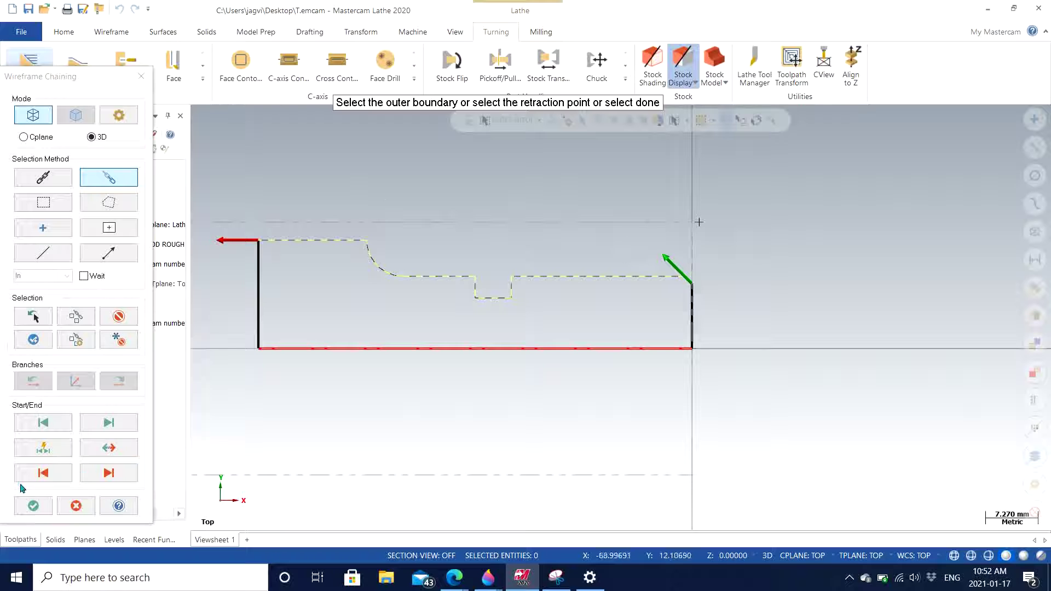
left_click(33, 505)
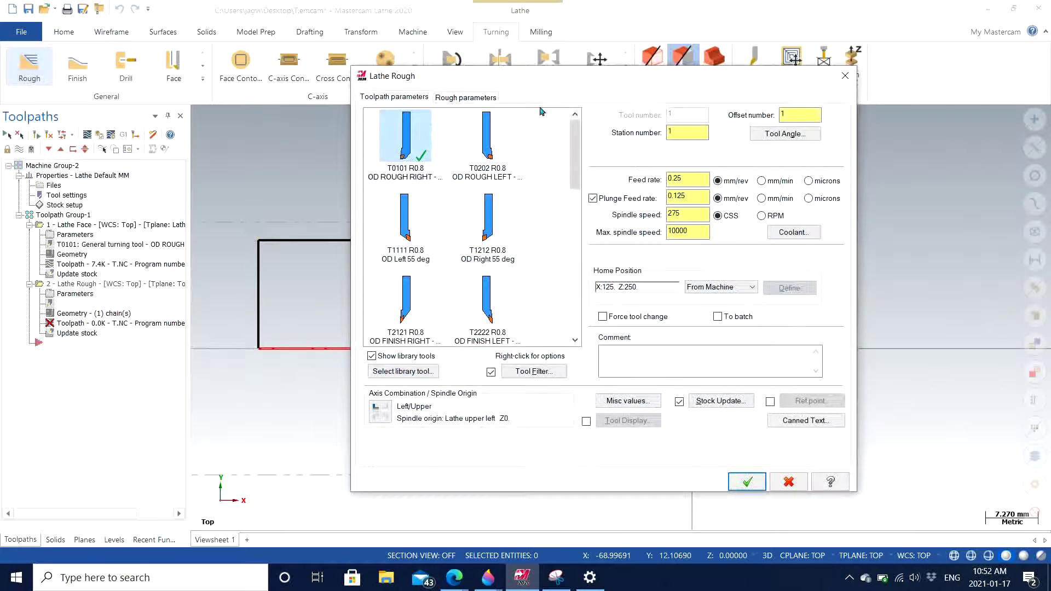
left_click_drag(550, 84, 458, 76)
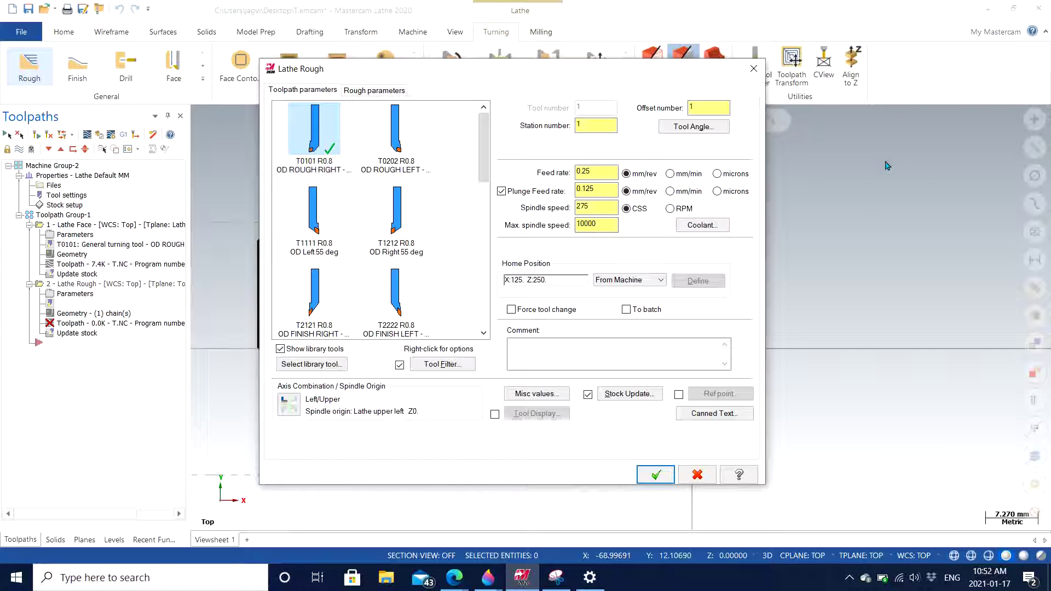
Set spindle speed to 800 and maximum spindle speed to 1600
mouse_move(312, 142)
double_click(597, 207)
type("800")
key("Tab")
type("16000")
Turn Flood coolant On and recheck the coolant settings
left_click(695, 224)
left_click(138, 162)
left_click(142, 174)
left_click(145, 359)
left_click(703, 229)
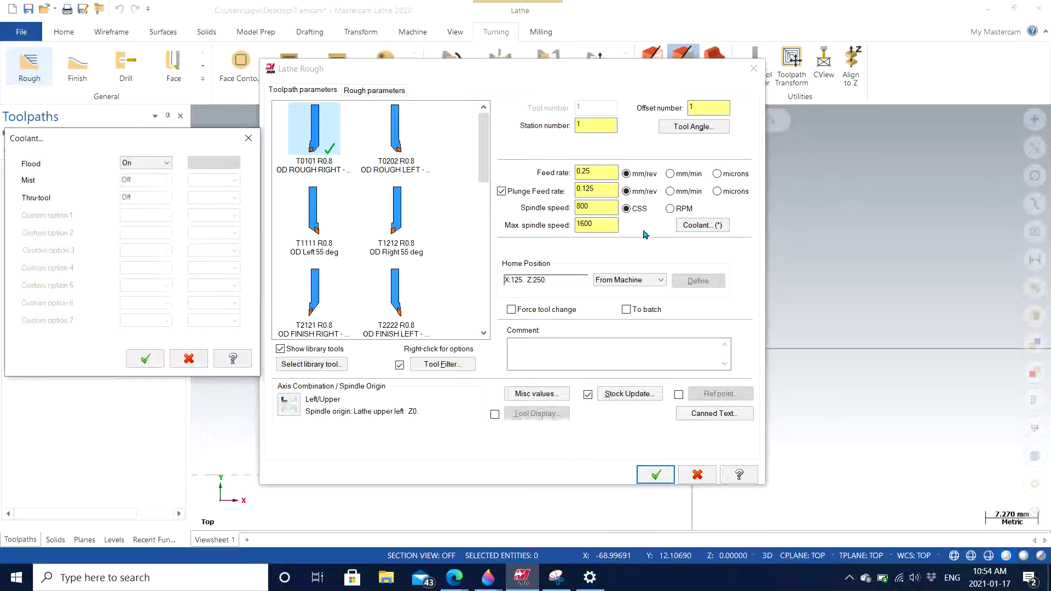
left_click(145, 359)
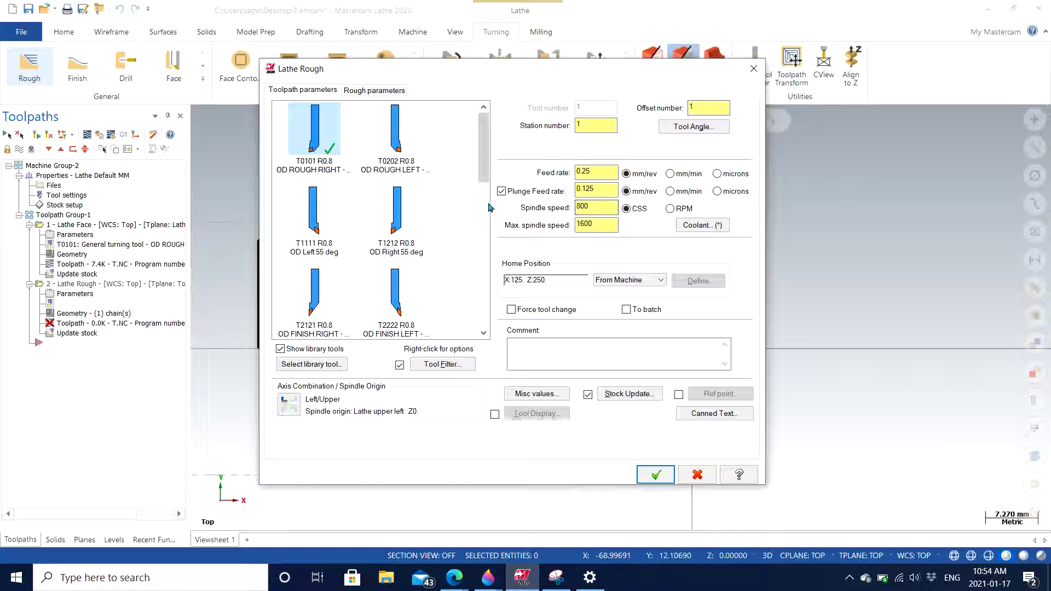
Show the Rough parameters page, moving the dialog aside to view the part and back
left_click(374, 91)
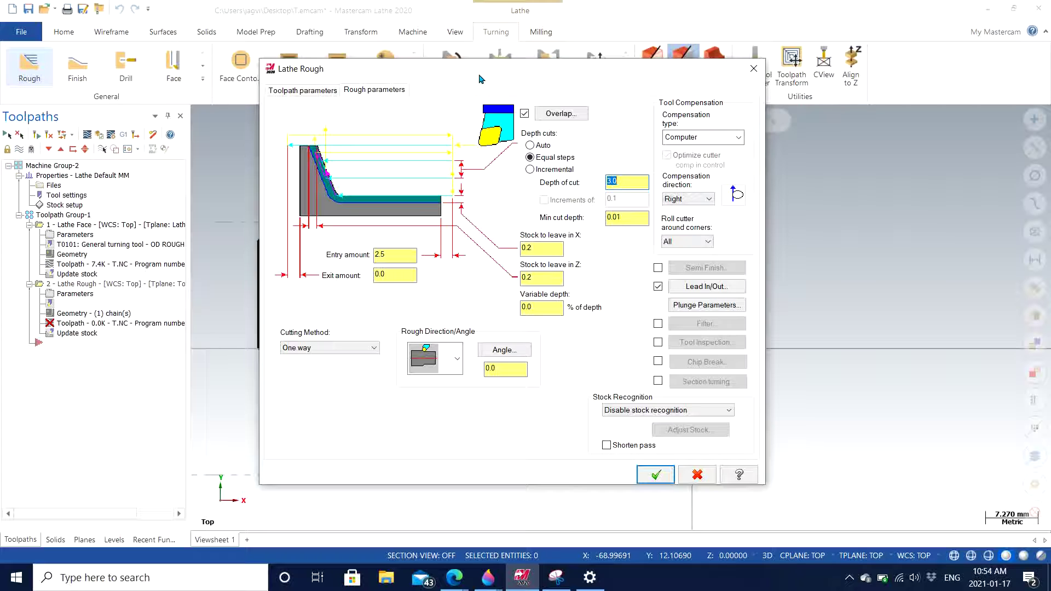
left_click_drag(479, 73, 996, 127)
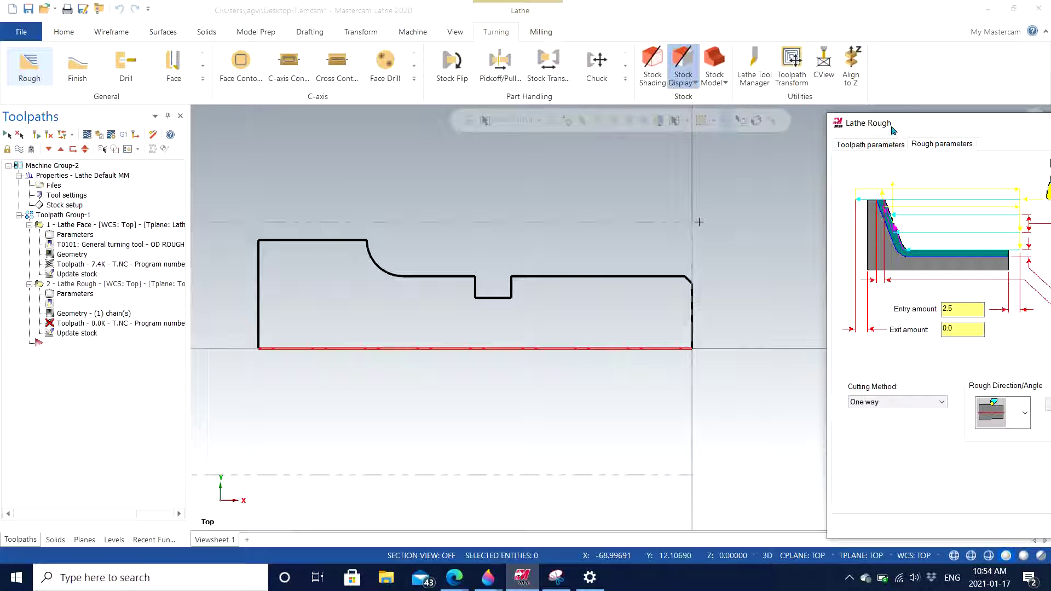
left_click_drag(893, 130, 549, 98)
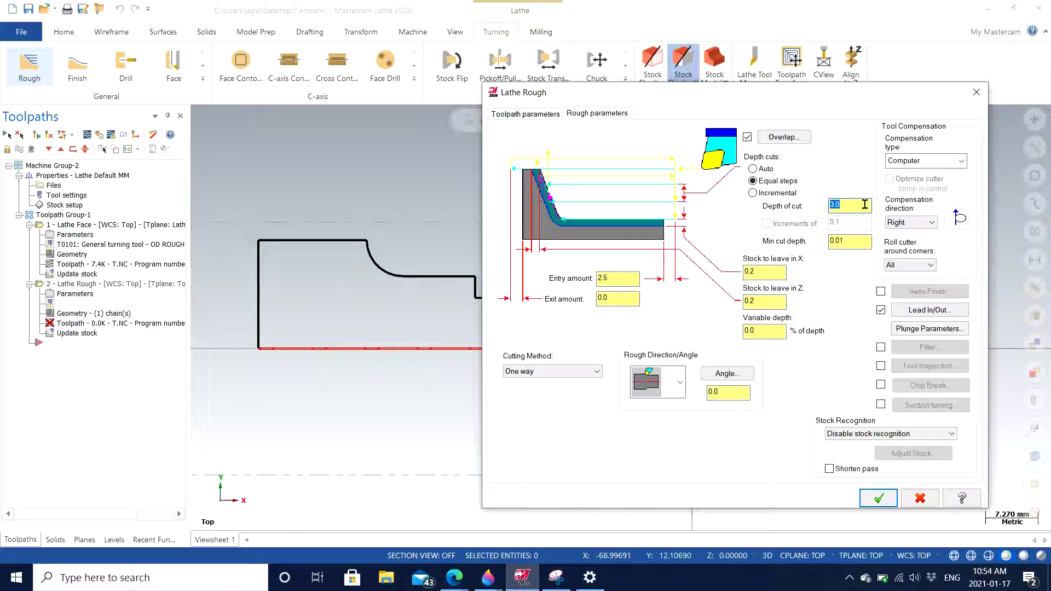
Open Calculator and compute 0.05 × 25.4 to get 1.27
left_click(17, 577)
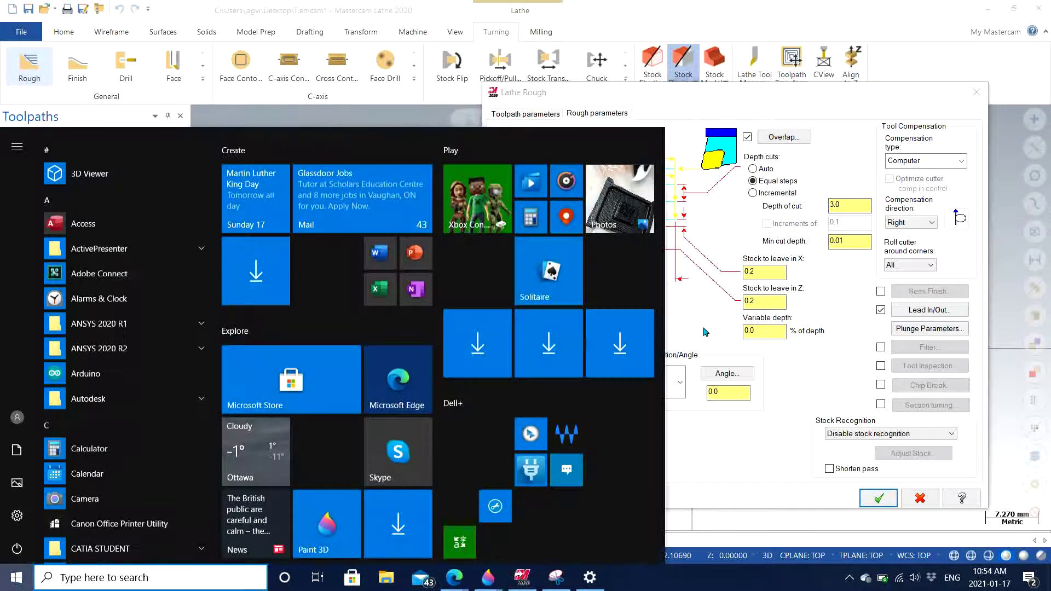
type("CA")
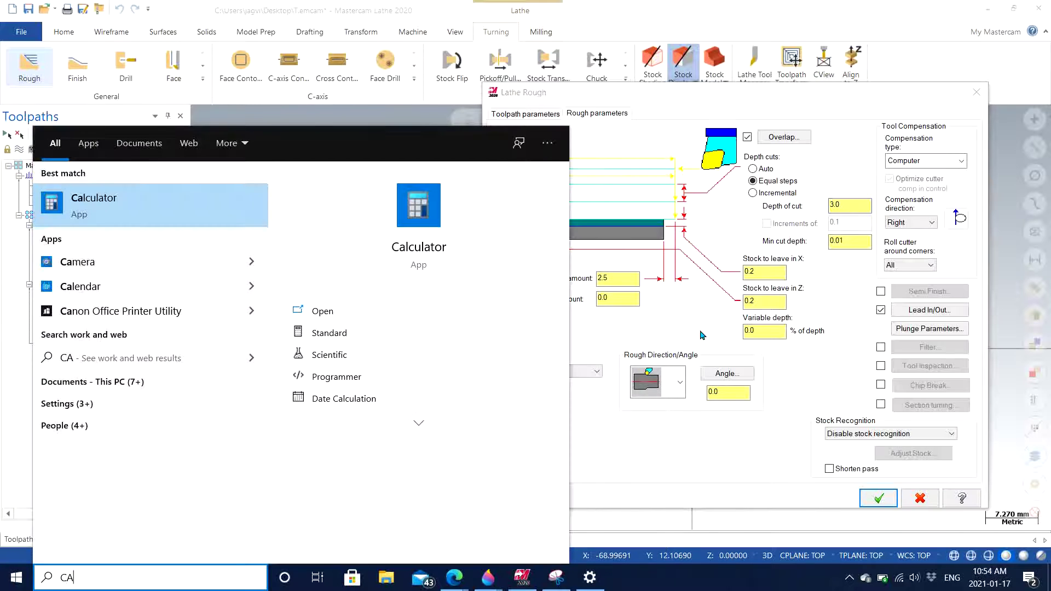
left_click(202, 206)
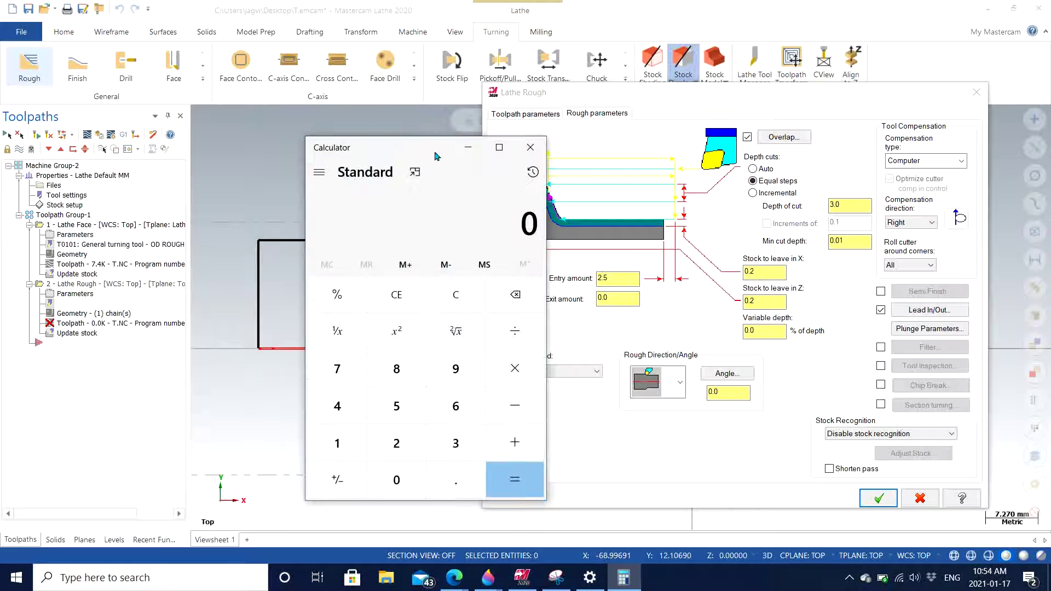
left_click_drag(436, 156, 415, 125)
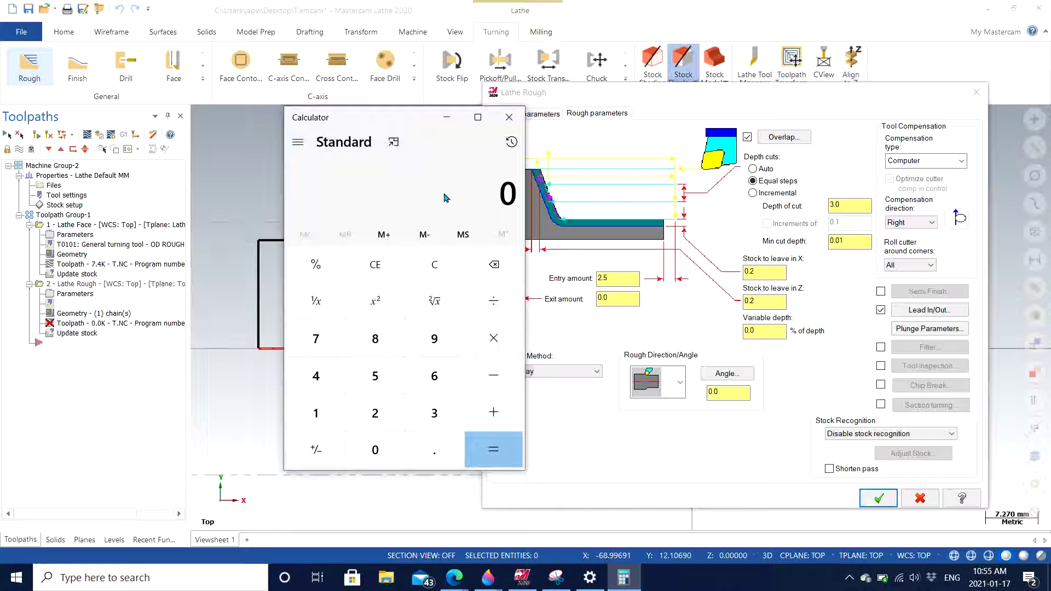
type(".05")
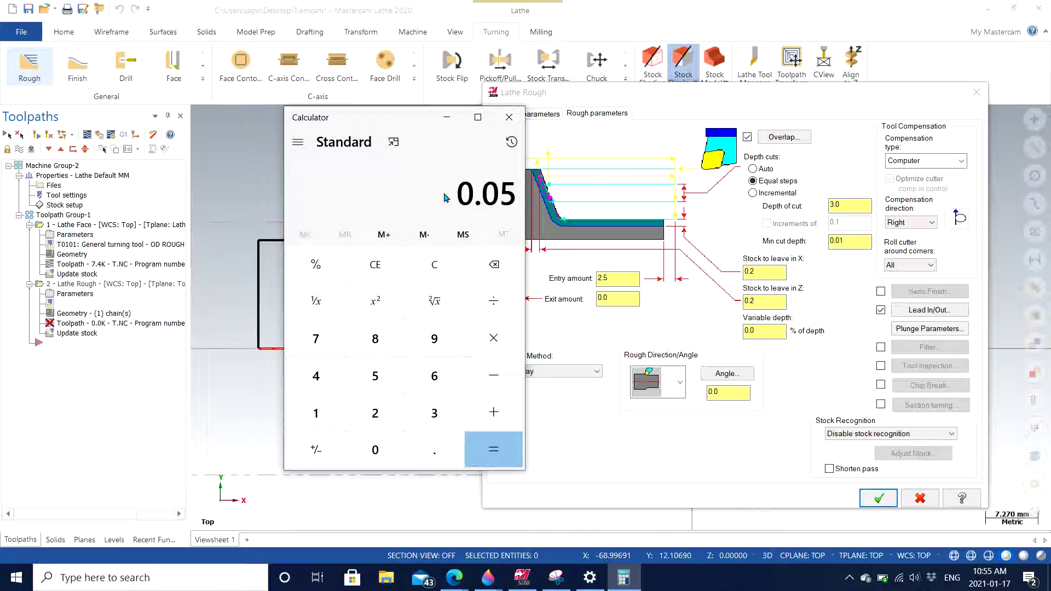
key("asterisk")
type("25.4")
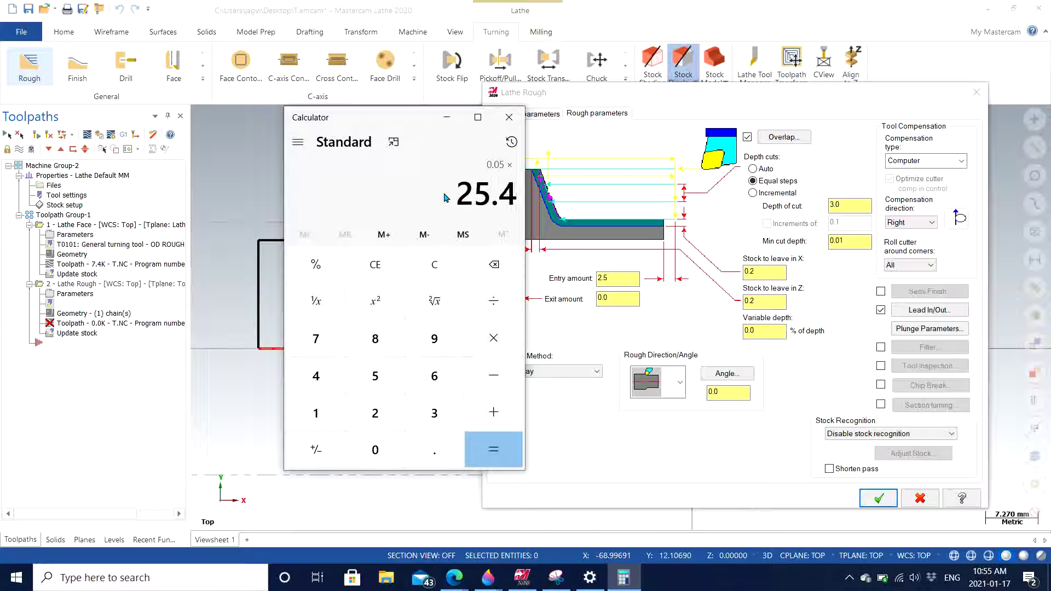
key("Return")
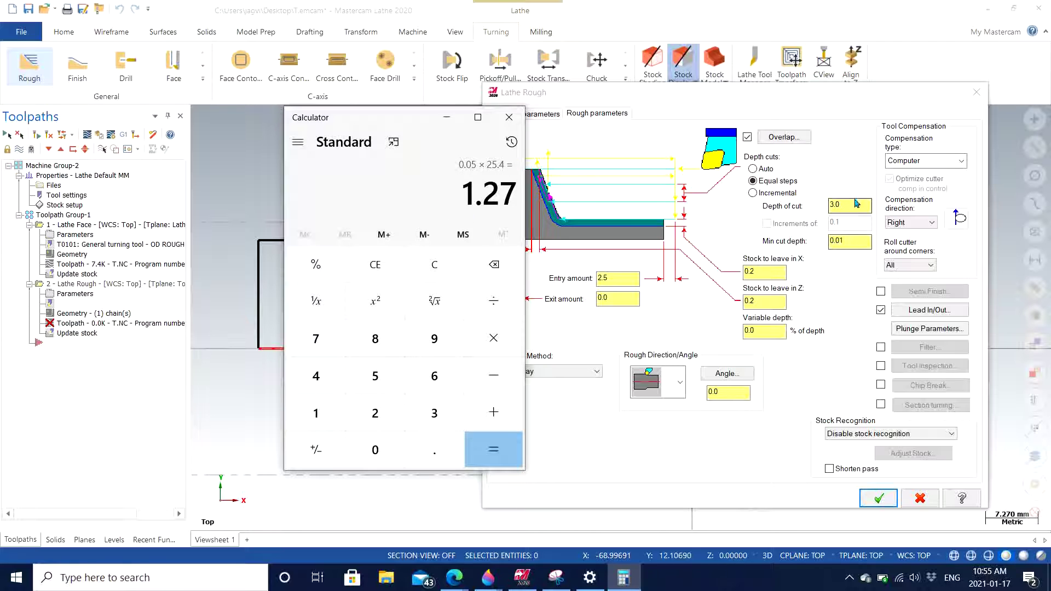
Set the rough depth of cut to 1.5
left_click(743, 209)
type("1.5")
key("Return")
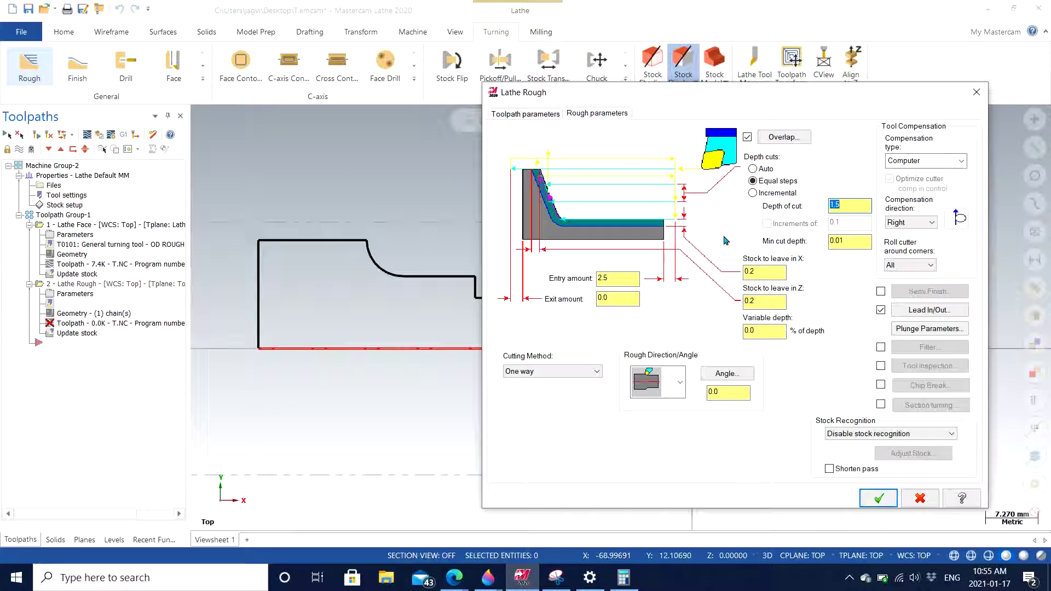
Enter 2.0 for both the entry amount and the exit amount
double_click(622, 279)
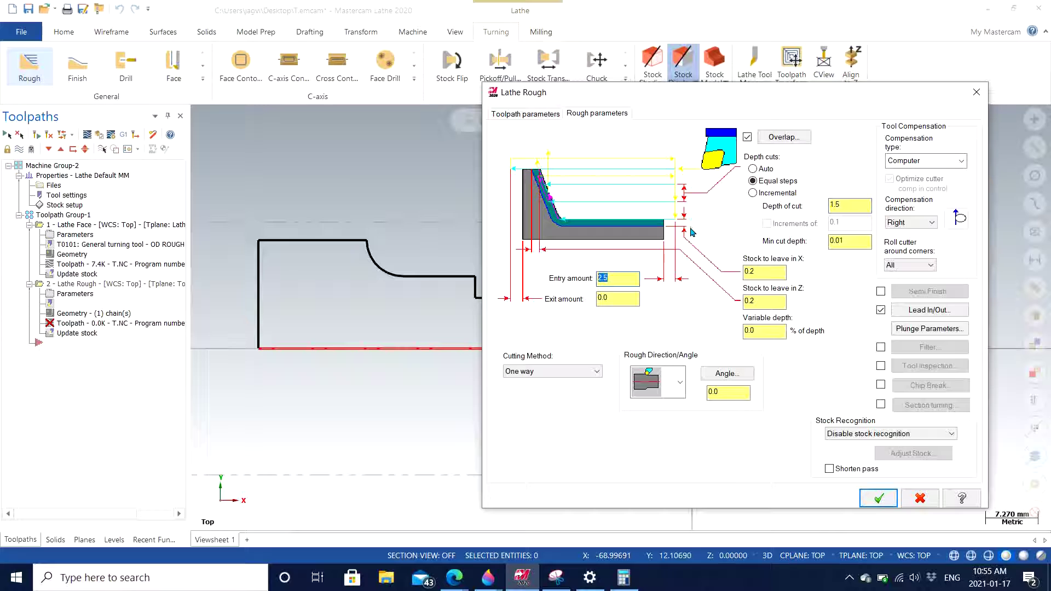
type("1")
key("Return")
double_click(614, 301)
type("2")
key("Return")
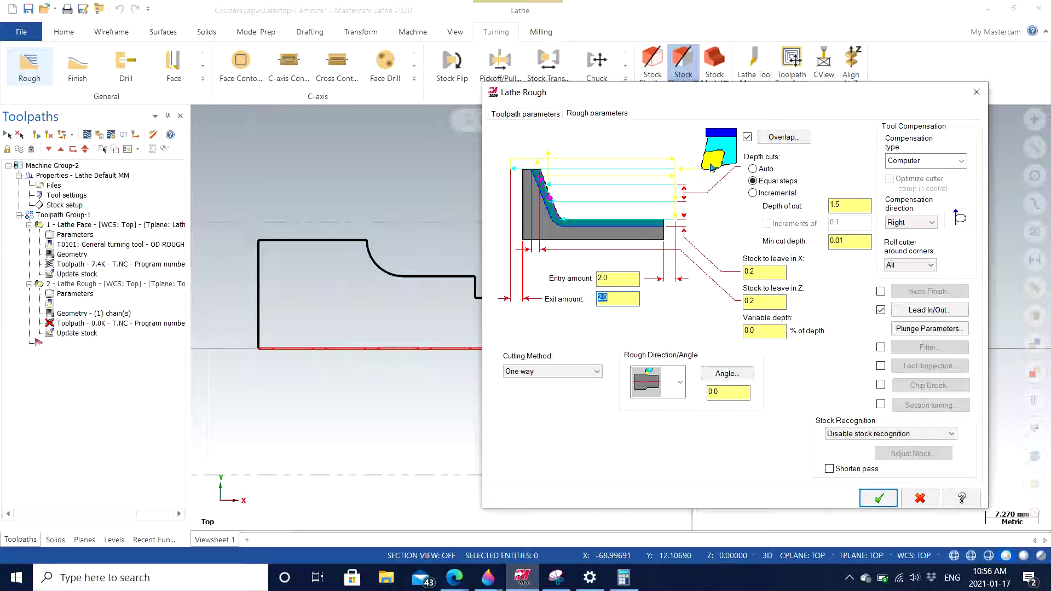
Check tool T0101's CNMG 12 04 08 insert definition and close it unchanged
left_click(538, 115)
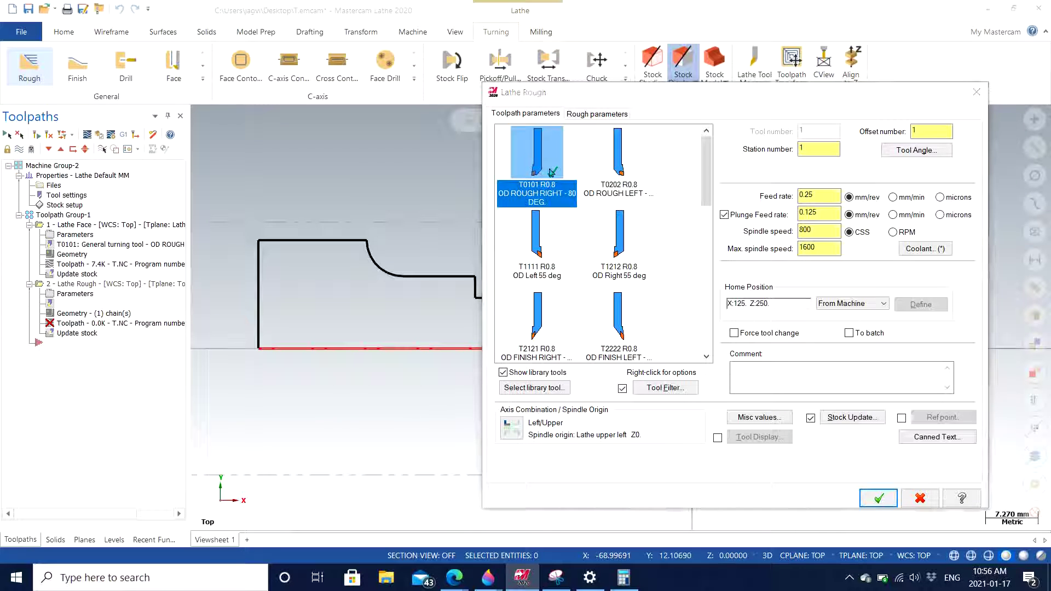
double_click(529, 161)
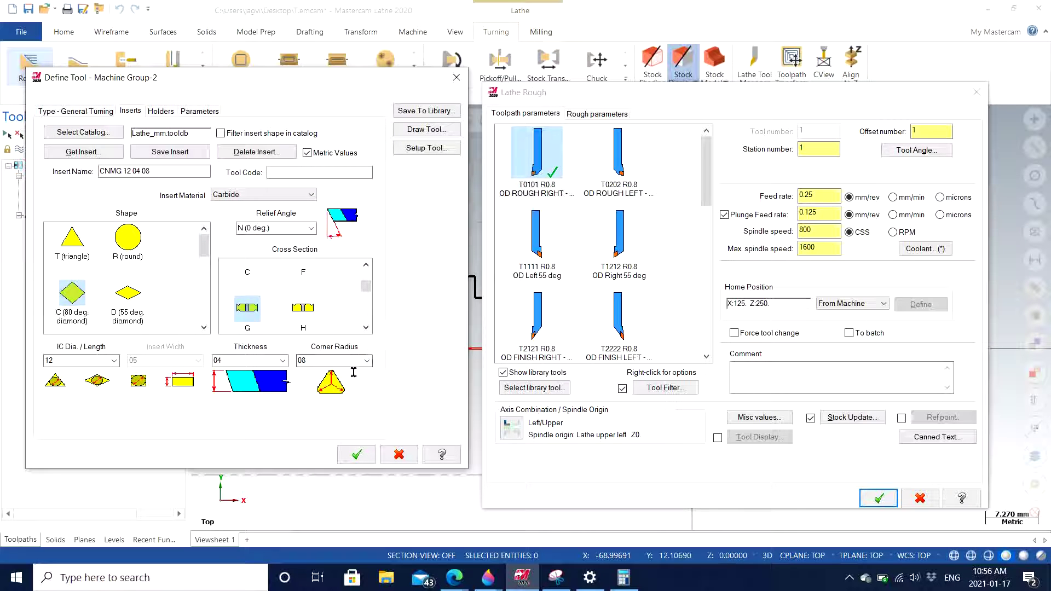
left_click(354, 454)
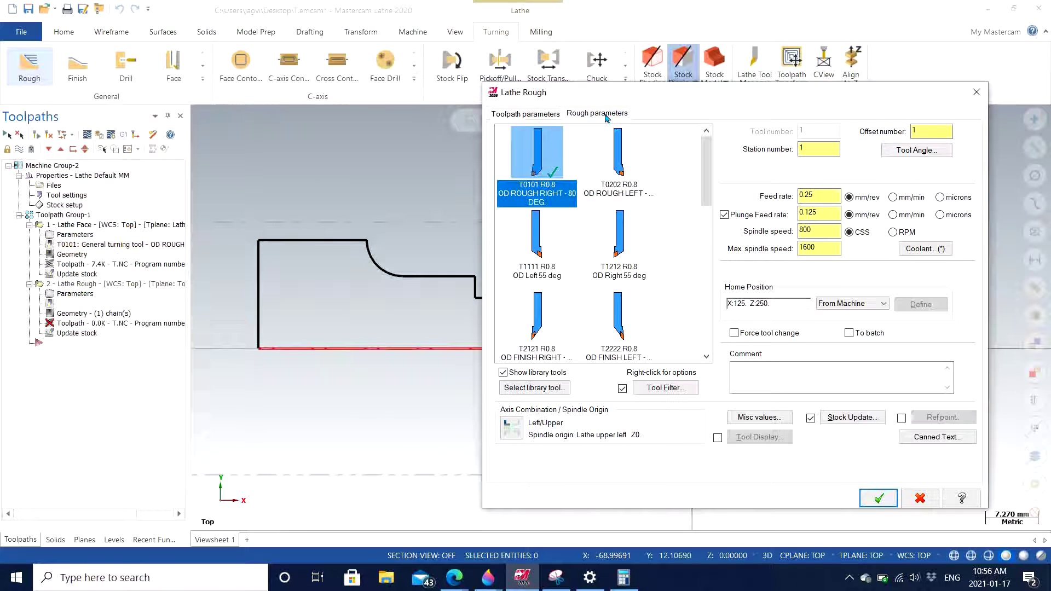
On Rough parameters, change stock to leave in Z to 0.0, keeping 0.2 in X
left_click(606, 114)
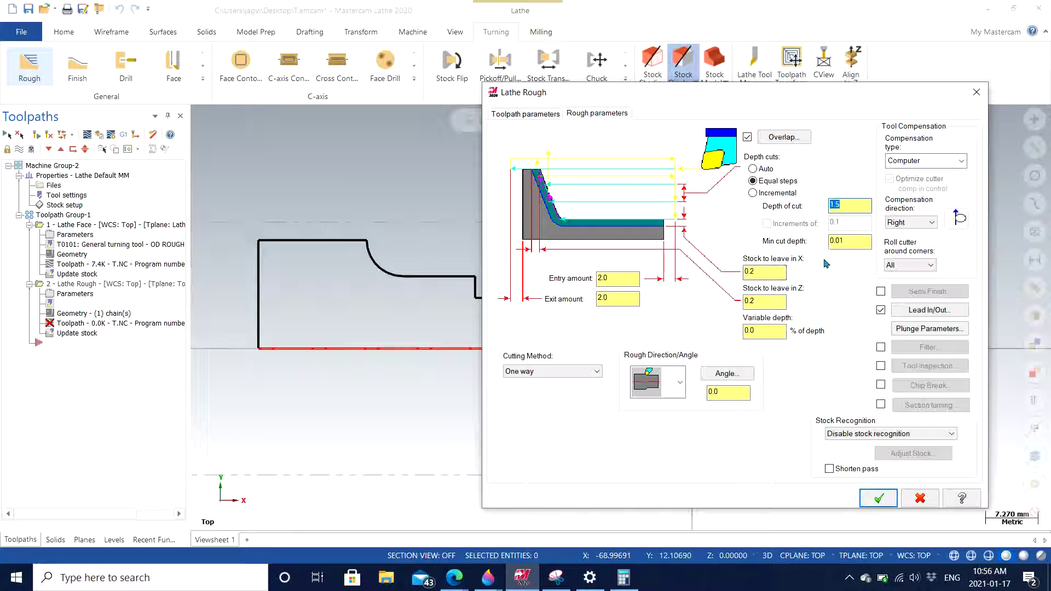
left_click(781, 304)
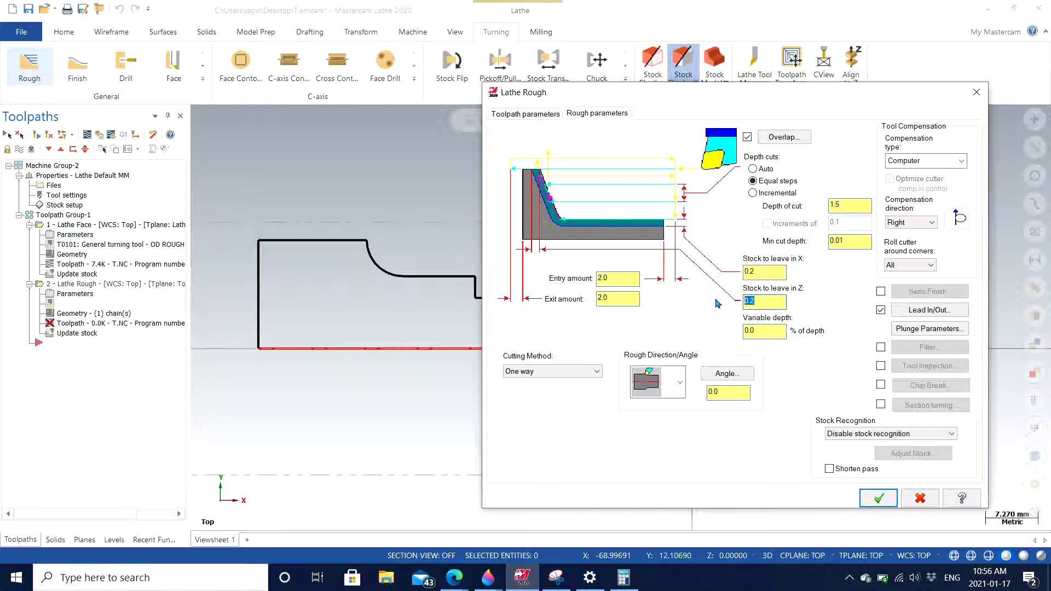
type("1")
key("Return")
key("BackSpace")
key("Return")
key("End")
left_click(774, 273)
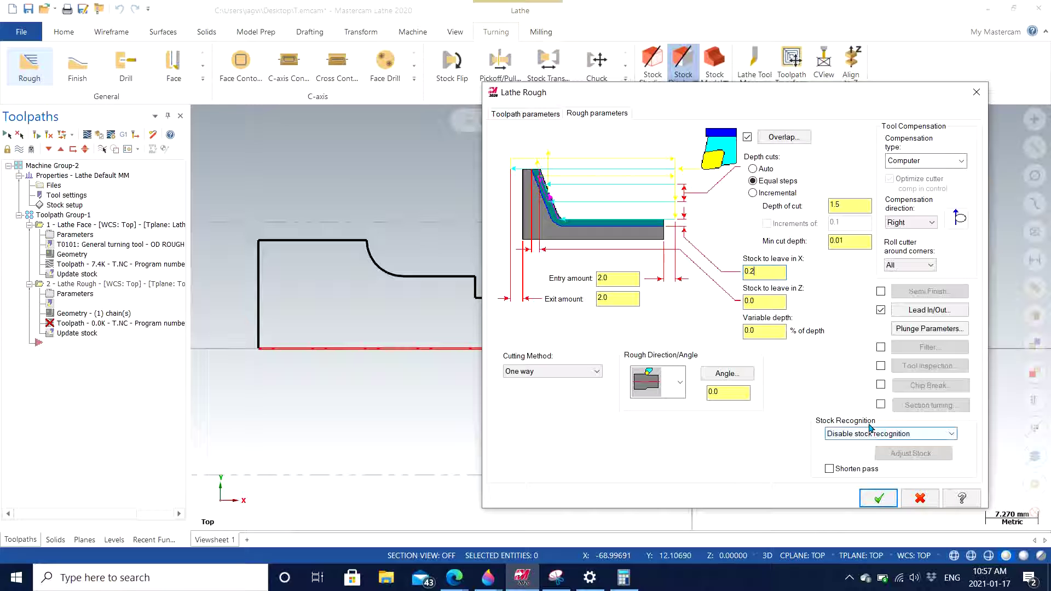
Set Lathe Rough Stock Recognition to 'Use stock for outer boundary' and accept the parameters
left_click(791, 406)
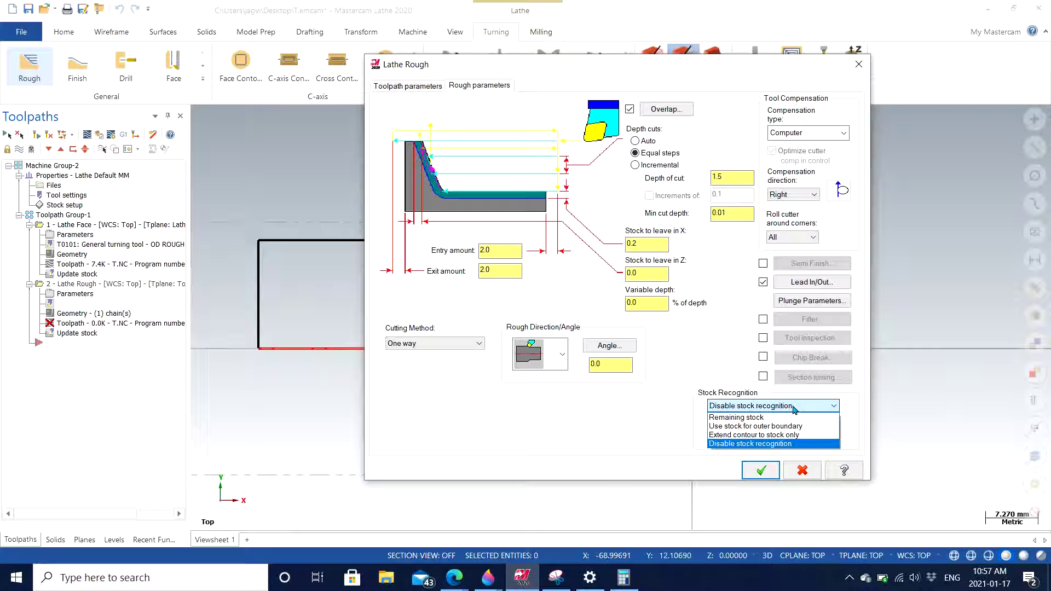
left_click(759, 427)
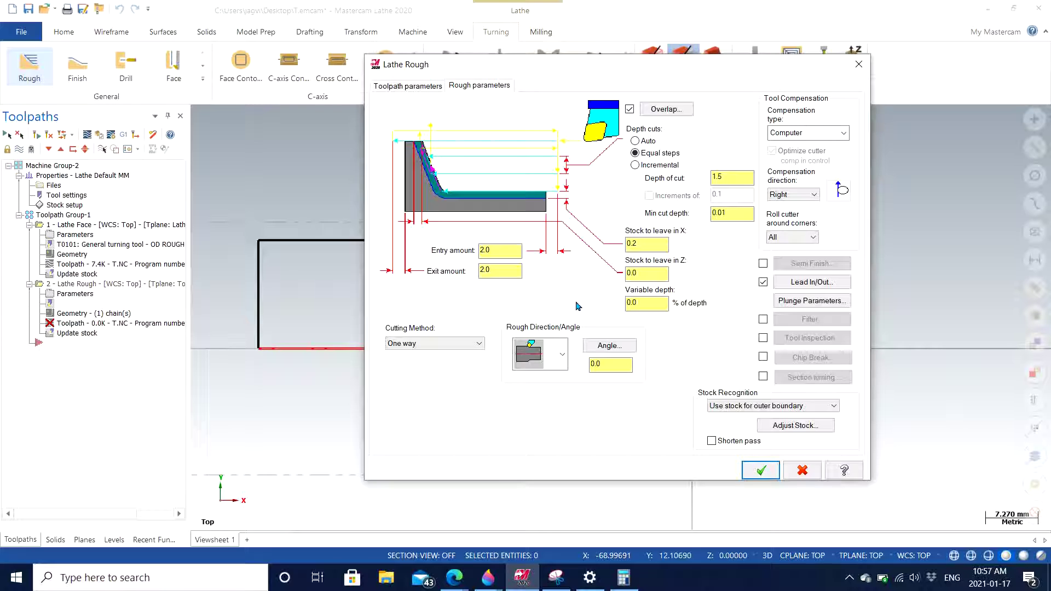
left_click(761, 470)
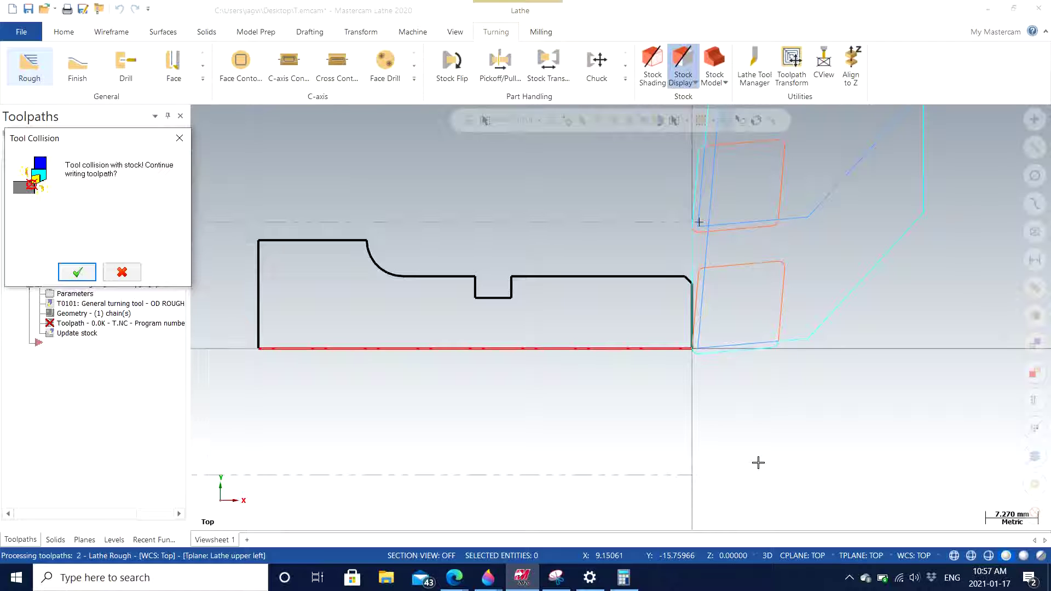
Continue past the tool-stock collision warning and send the toolpaths to Verify in Mastercam Simulator
left_click(75, 272)
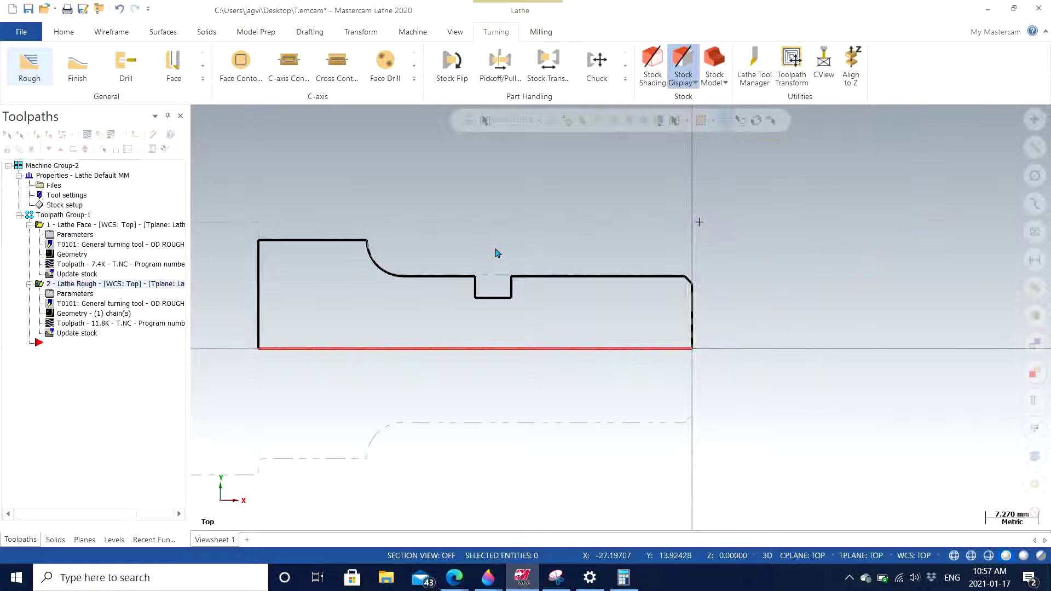
scroll(586, 259, "down", 1)
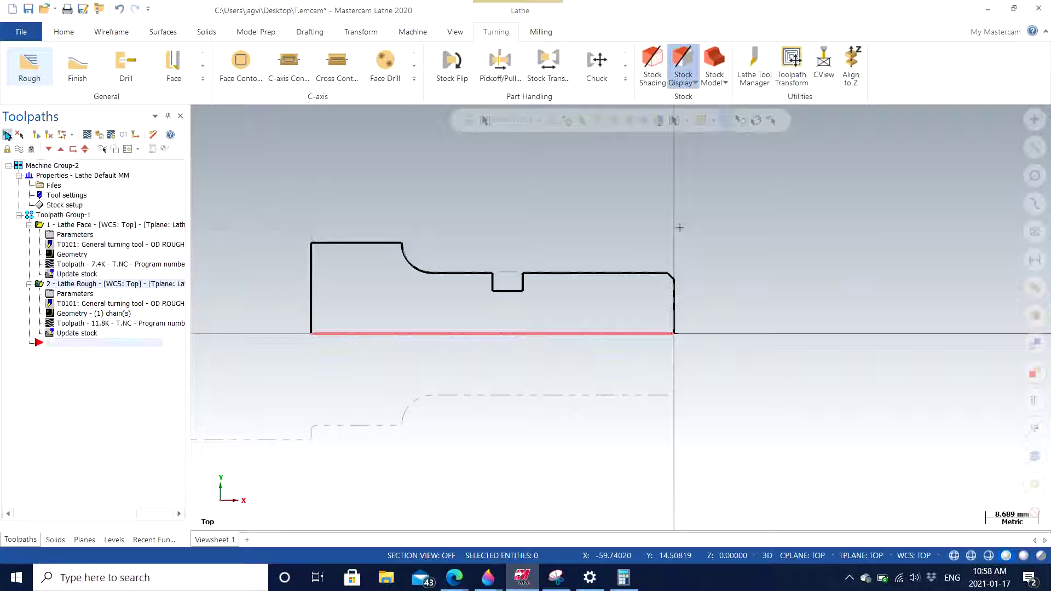
left_click(61, 136)
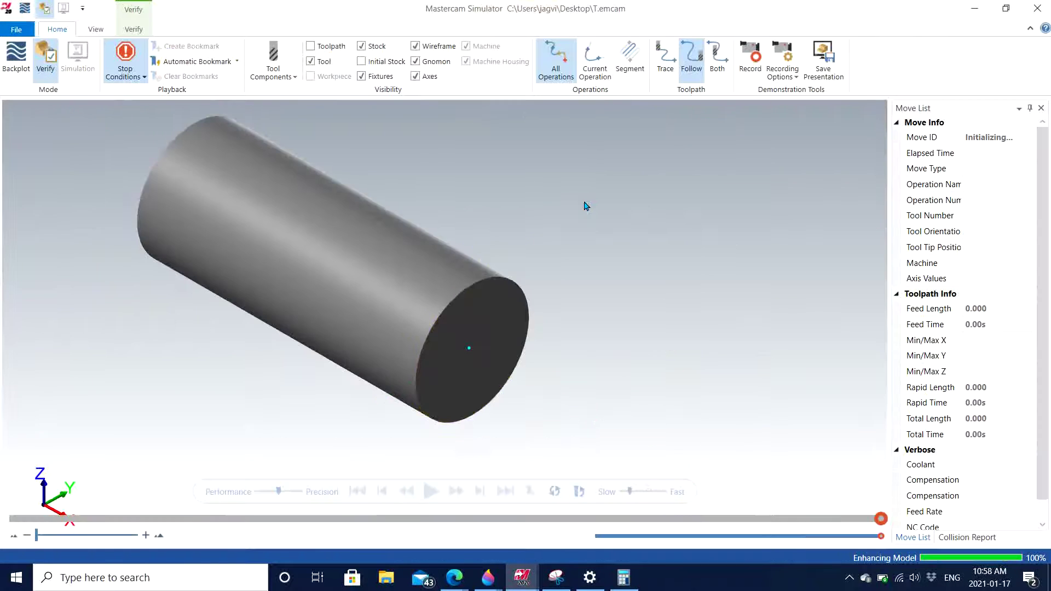
Switch the simulation to Isometric view, enable the Collision stop condition, and play it
right_click(390, 225)
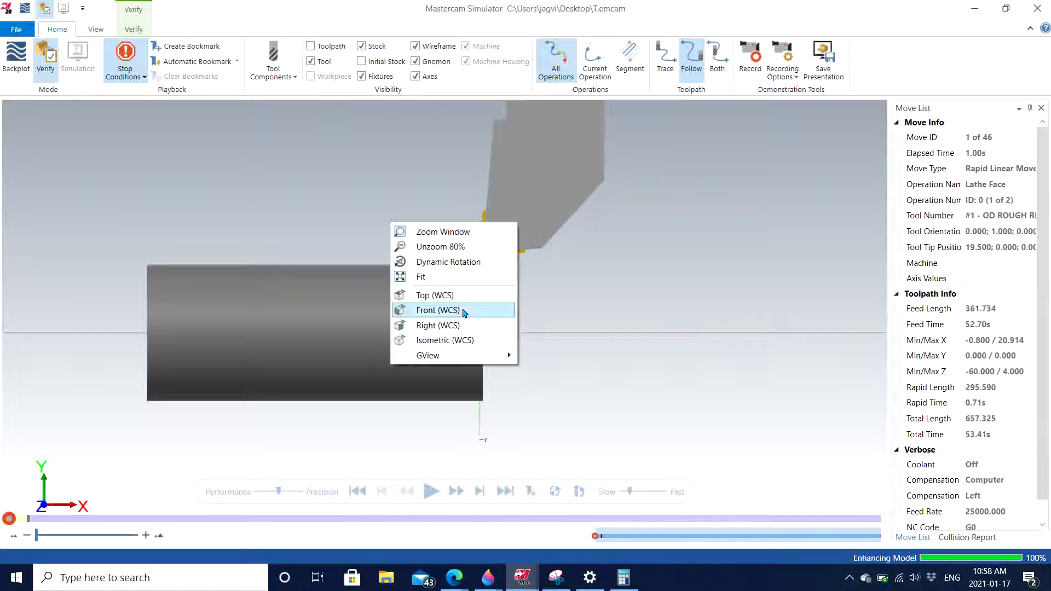
left_click(466, 342)
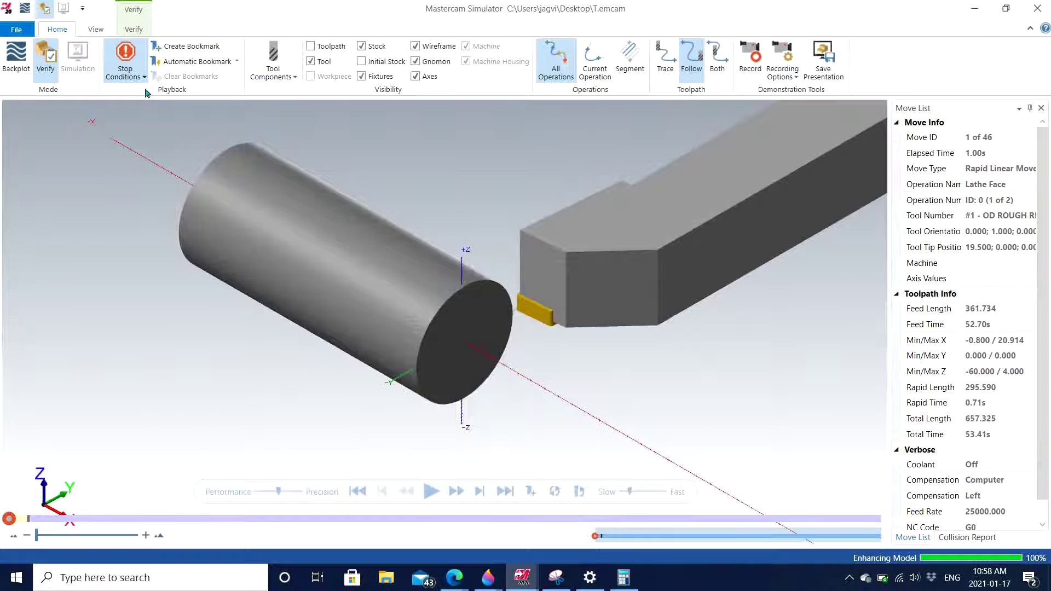
left_click(133, 80)
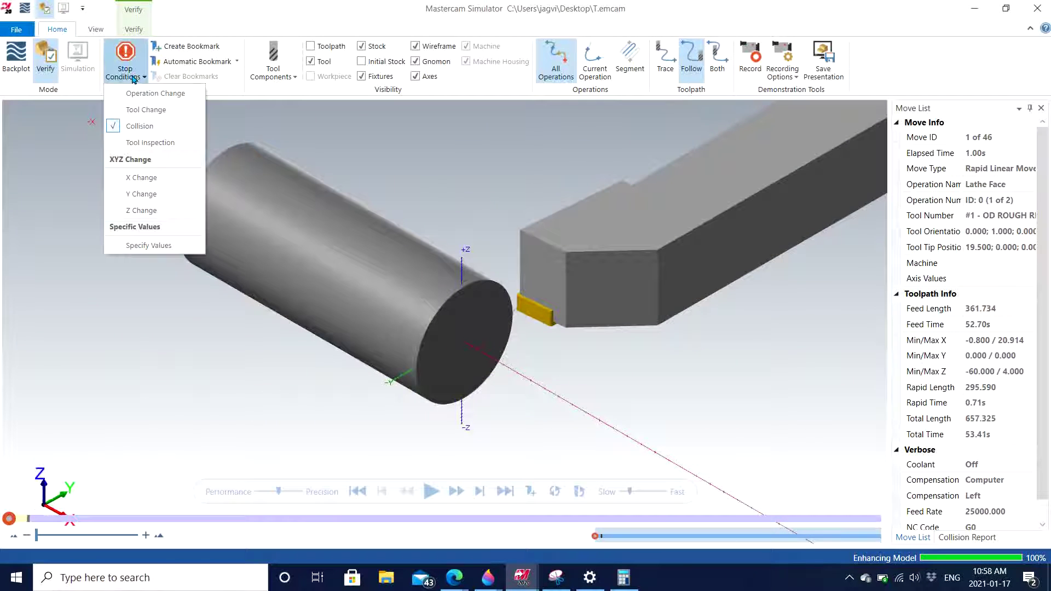
left_click(139, 125)
left_click(386, 146)
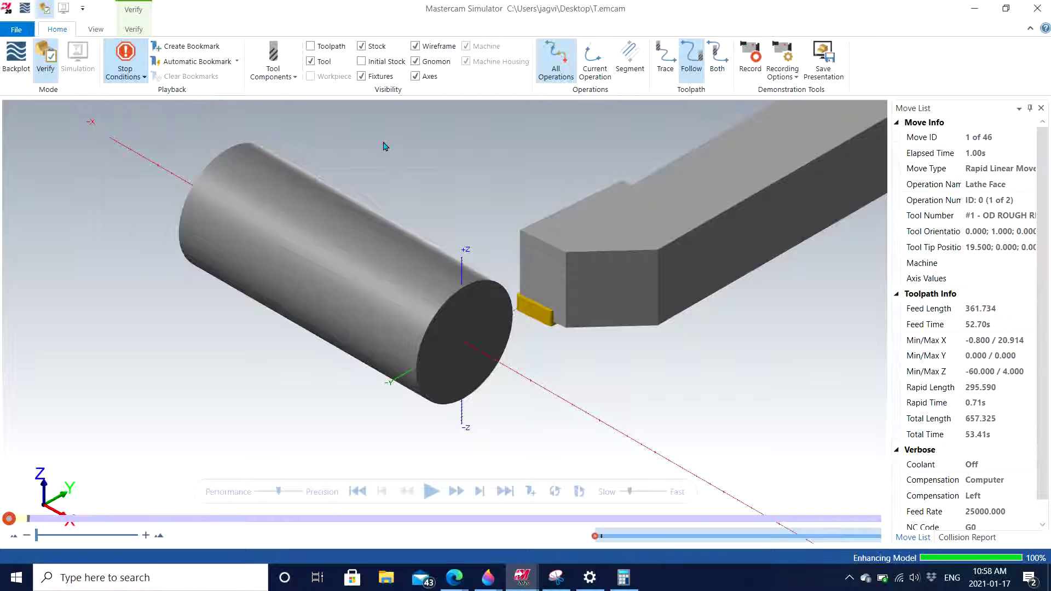
left_click(430, 491)
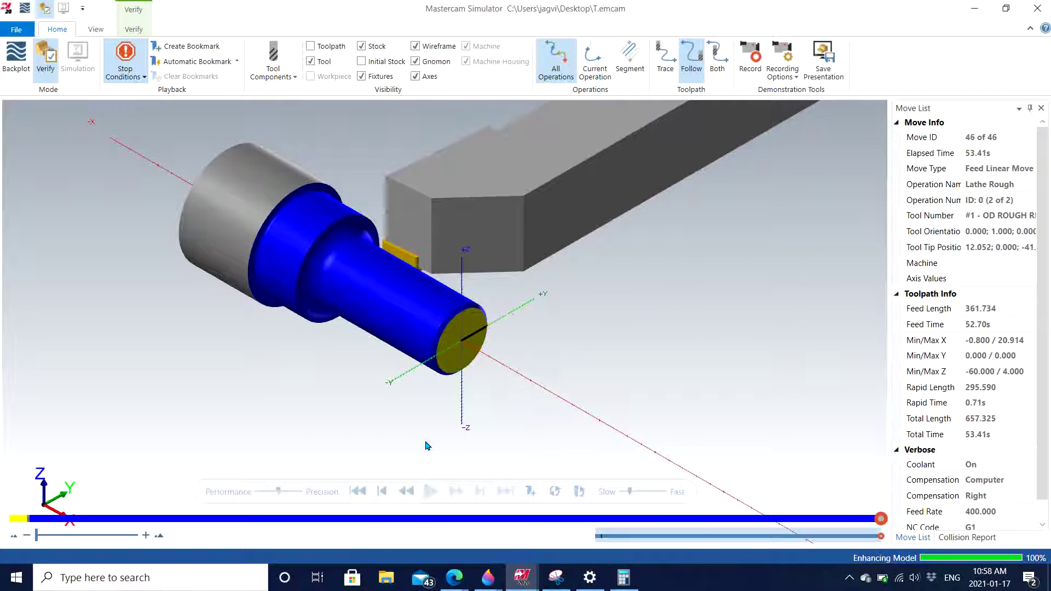
Back in Top view, review the rough operation's stock-to-leave in Z and accept its parameters
left_click(1037, 9)
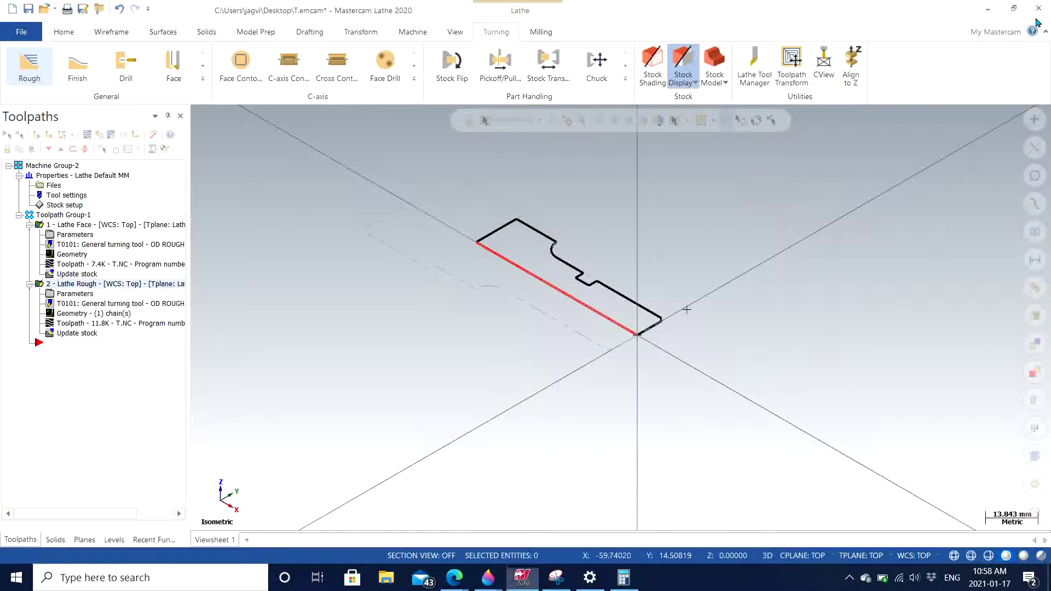
right_click(359, 227)
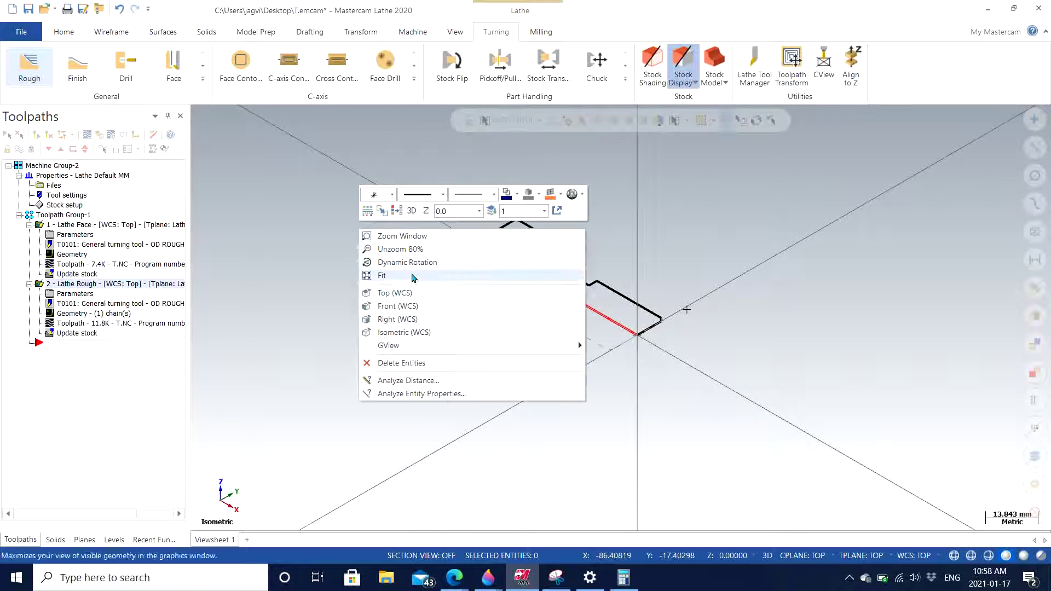
left_click(432, 292)
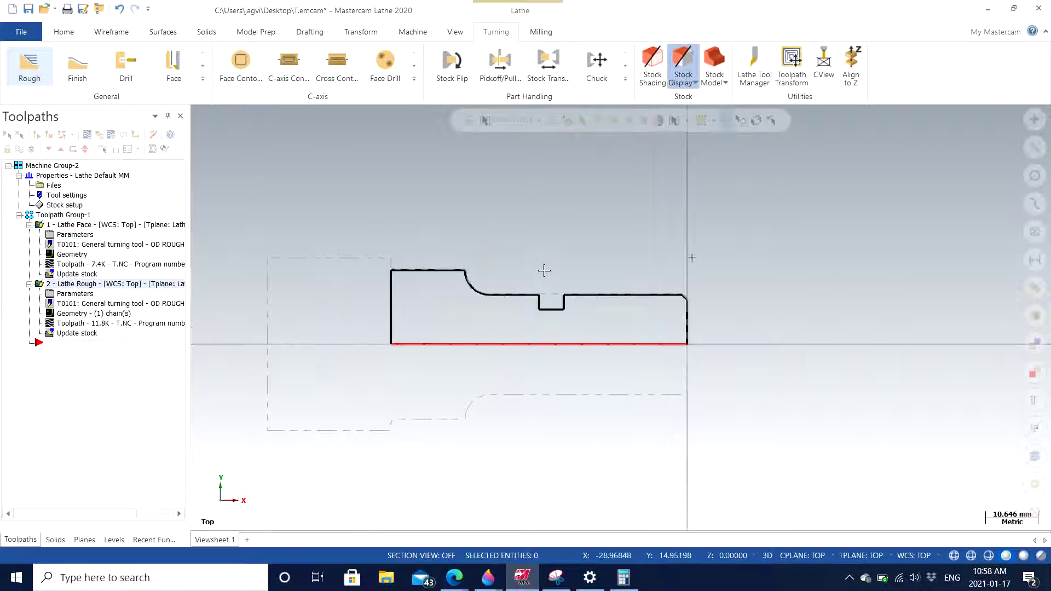
left_click(76, 297)
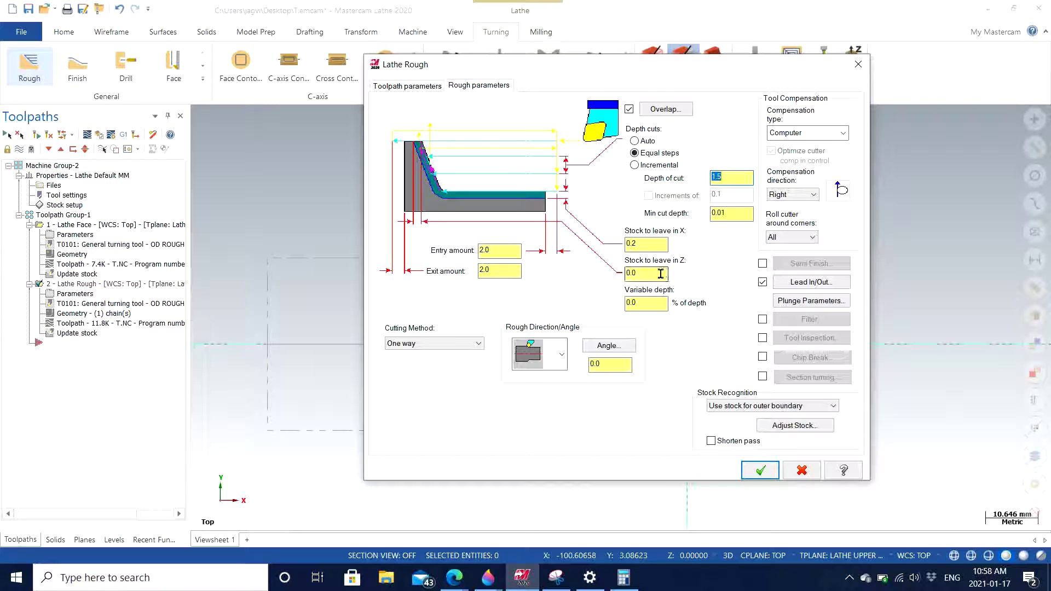
left_click(660, 273)
left_click(759, 469)
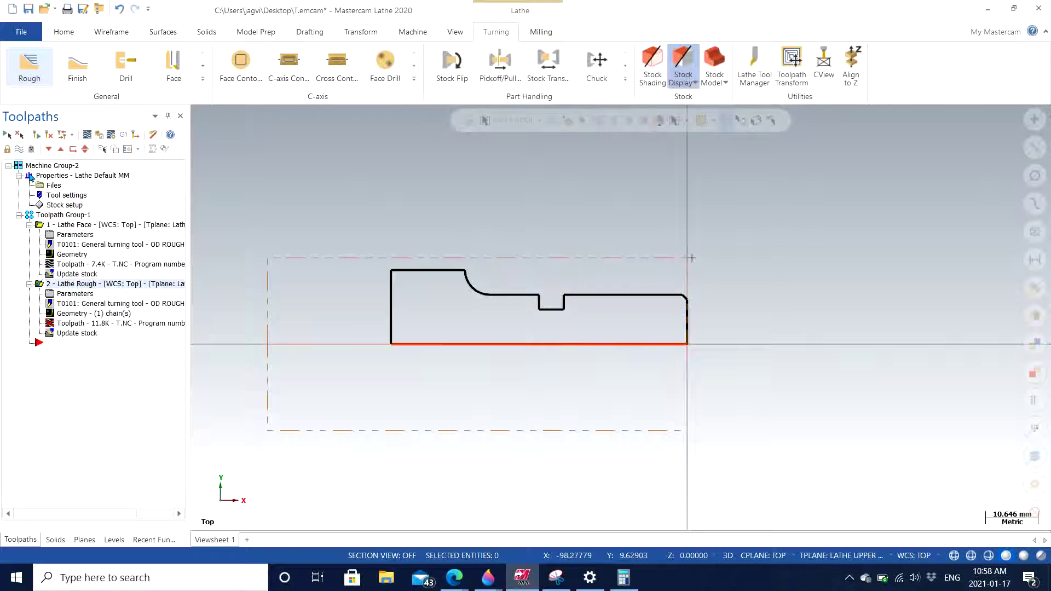
Regenerate the rough toolpath despite the collision warning and select both operations
left_click(36, 134)
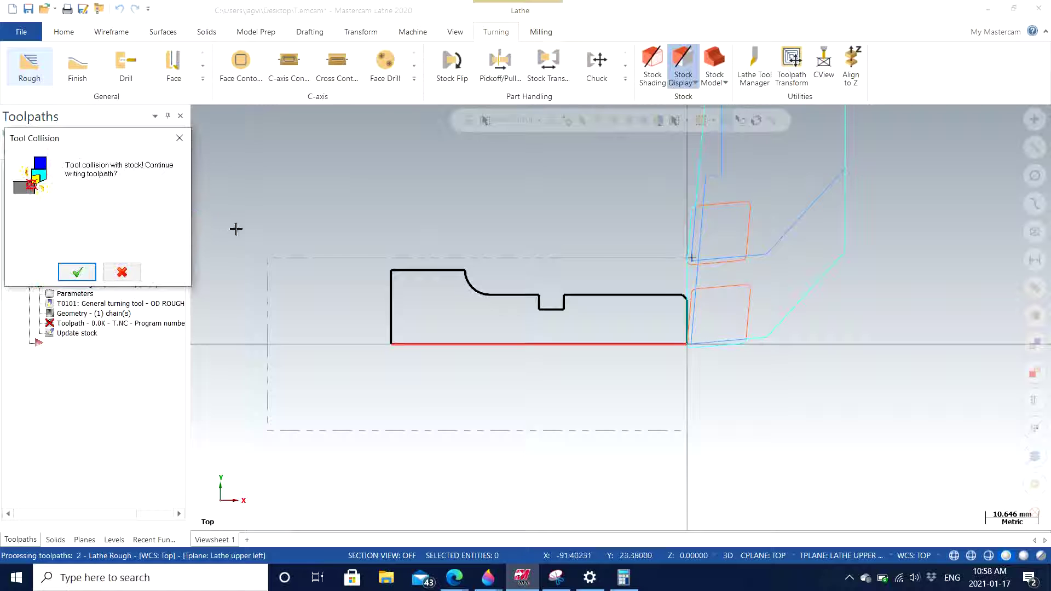
left_click(92, 273)
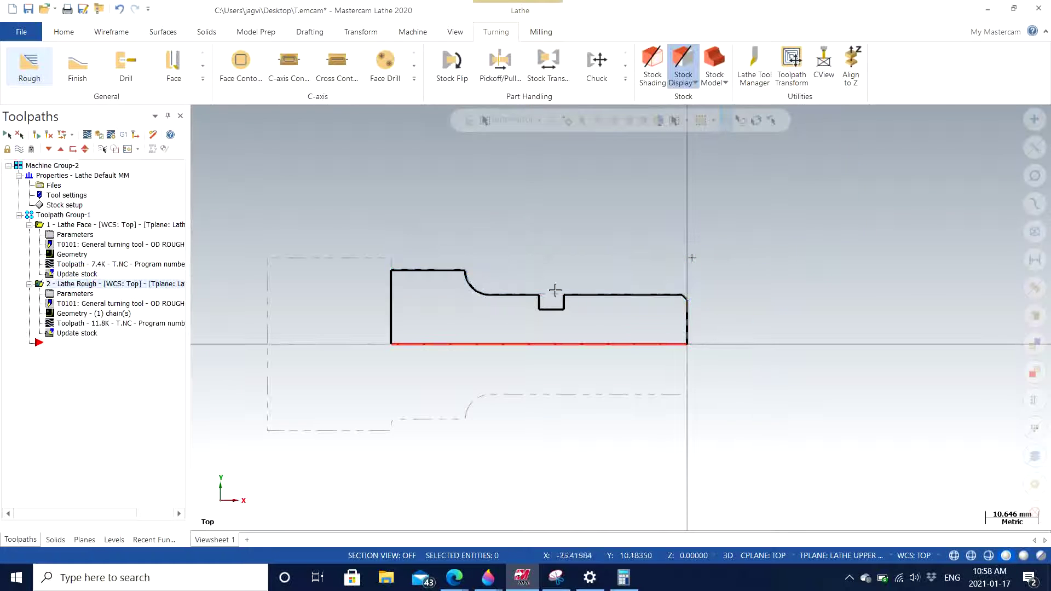
left_click(6, 136)
Verify both operations in Isometric (WCS) view and play through all 46 moves
left_click(100, 146)
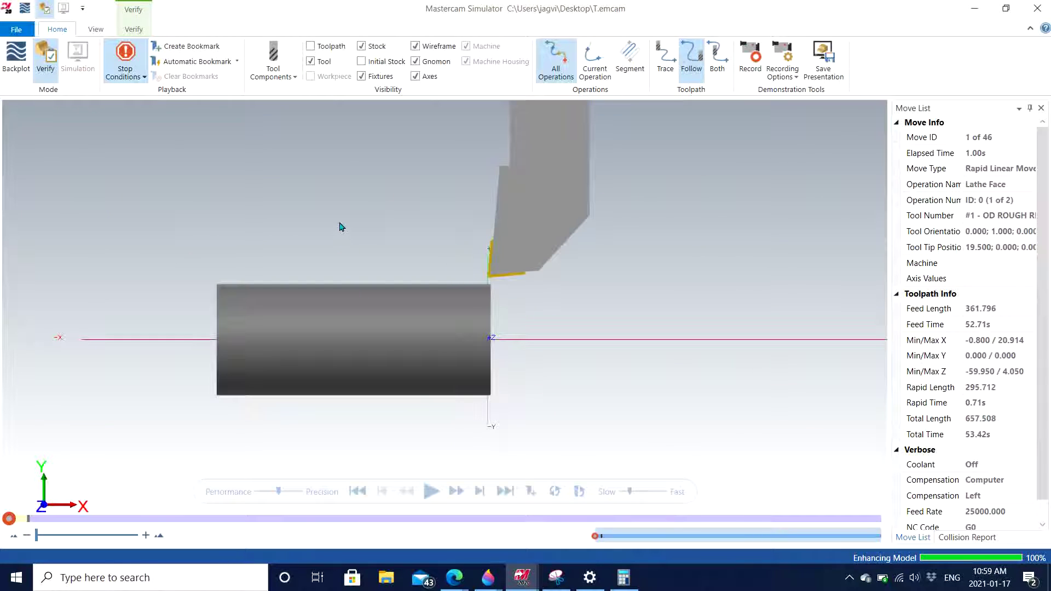
right_click(340, 227)
left_click(402, 338)
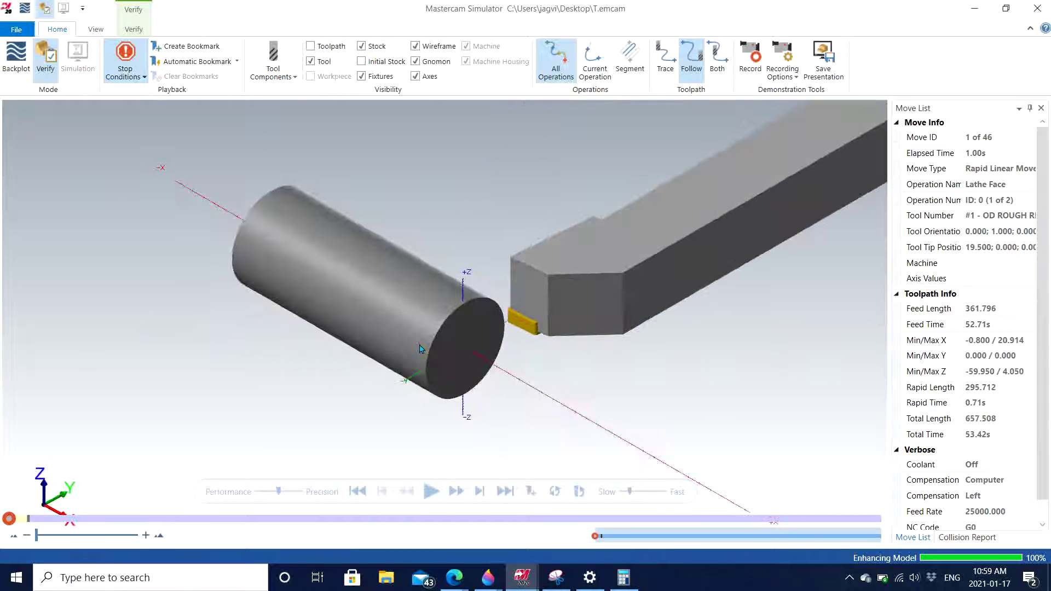
left_click(431, 491)
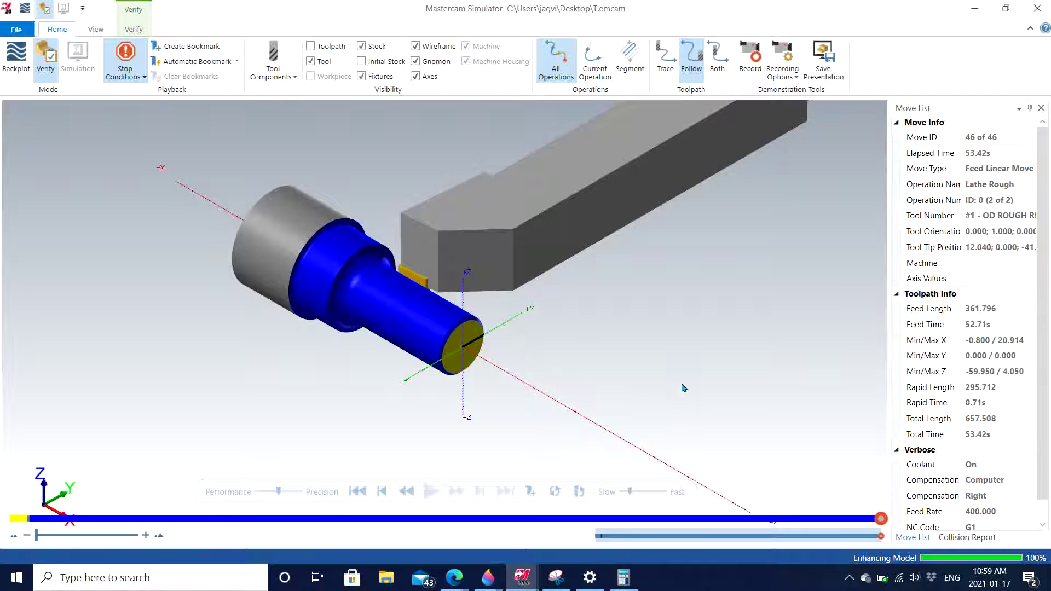
Close Mastercam Simulator to return to the lathe part
left_click(1037, 8)
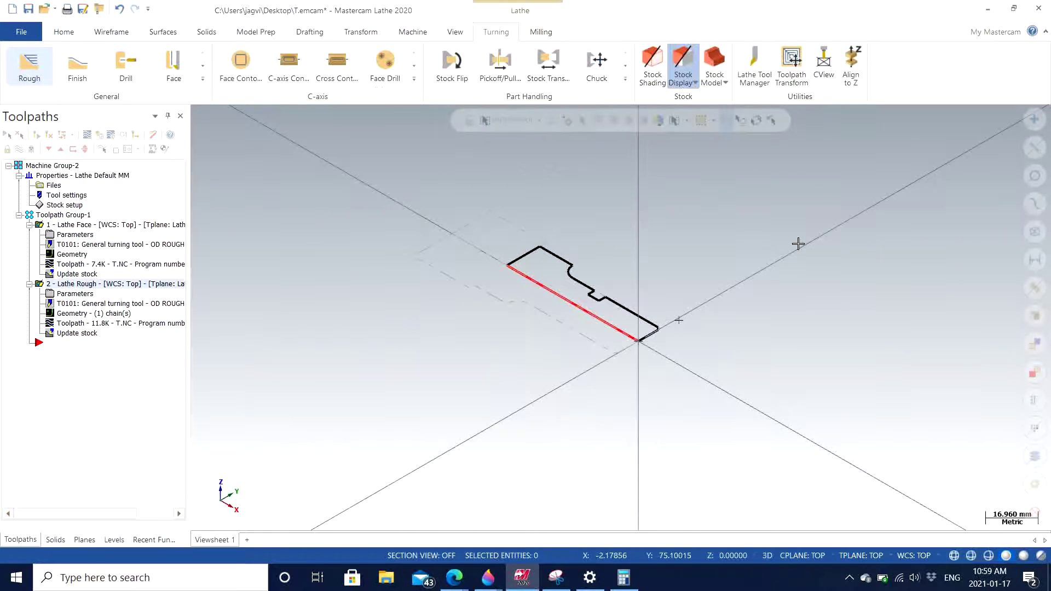